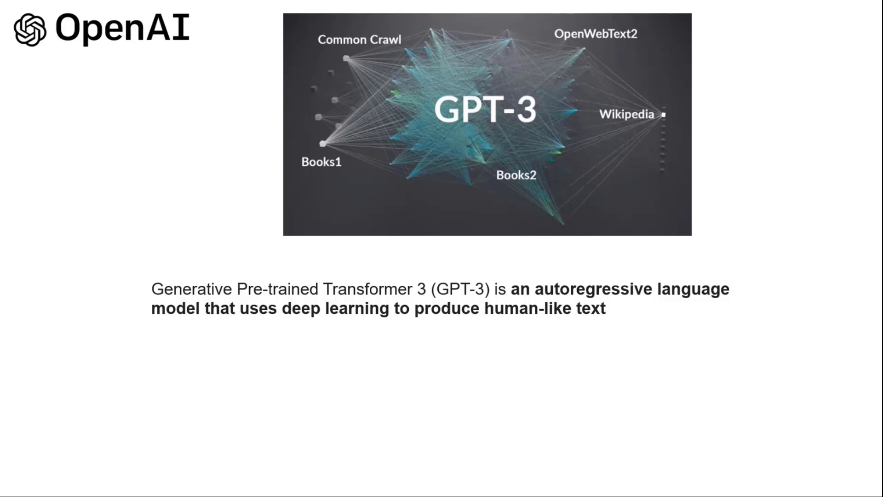
# - Advance the slide to reveal the examples heading, the news/fiction writing bullet and the Wikipedia bullet
pyautogui.press('Right')
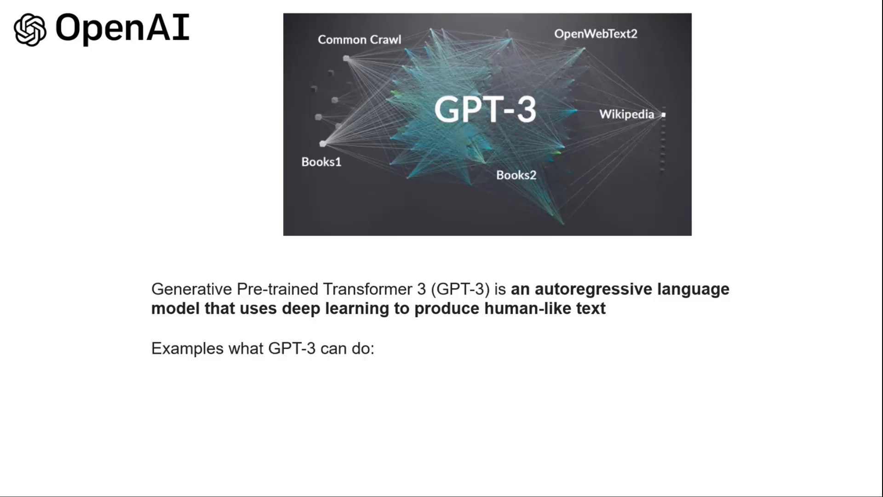
pyautogui.press('Right')
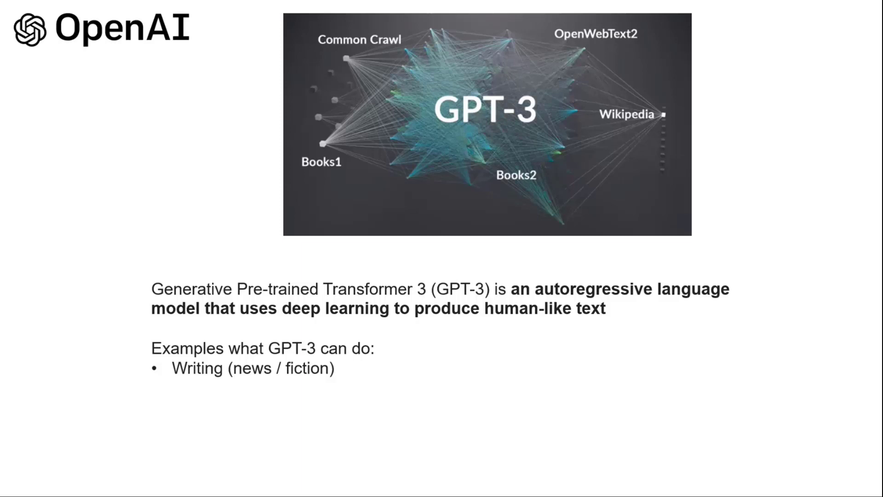
pyautogui.press('Right')
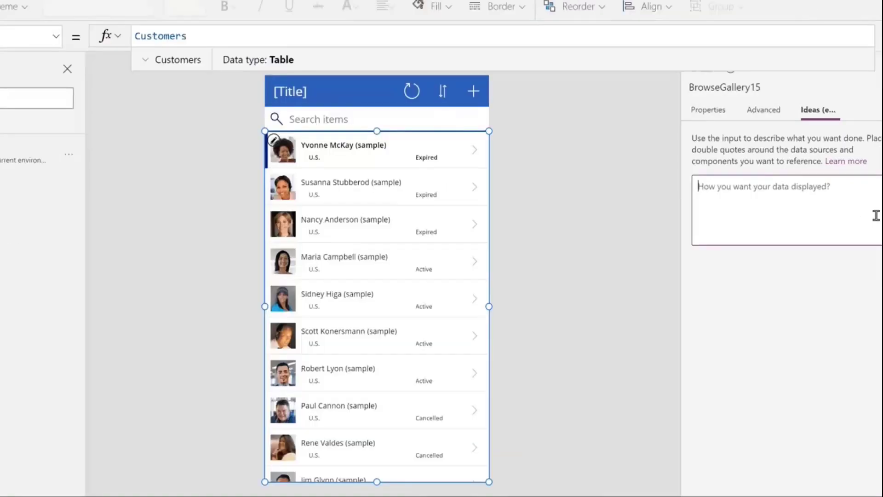
# - Ask Ideas 'Show me the Customers from the U.S. whose subscription is expired' and apply the suggested Filter formula
pyautogui.write('Show me the Customers from the U.S. whose subscription is expired')
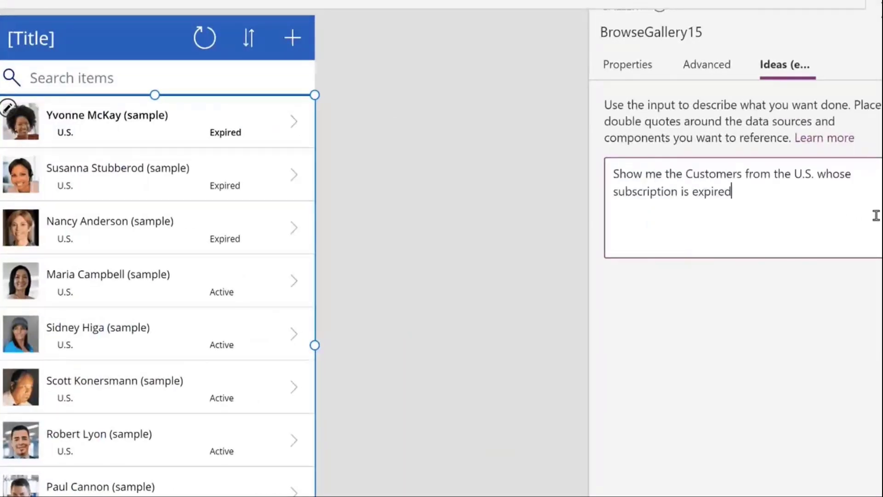
pyautogui.press('Return')
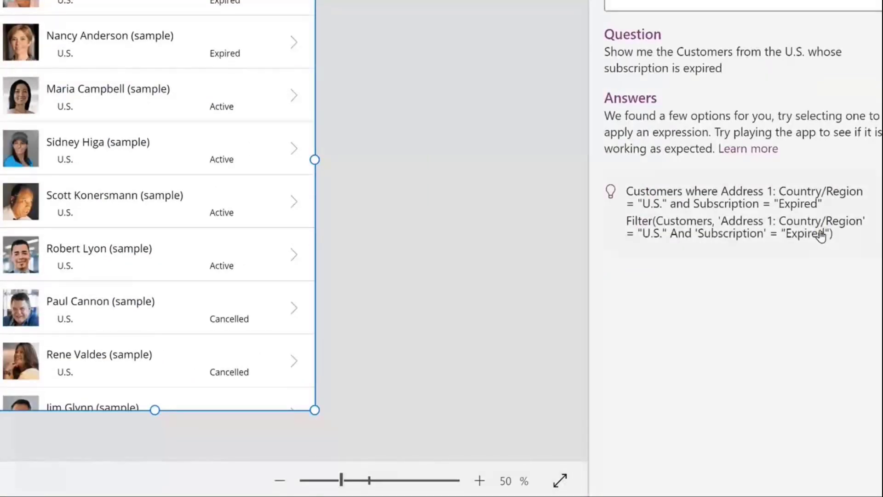
pyautogui.click(821, 235)
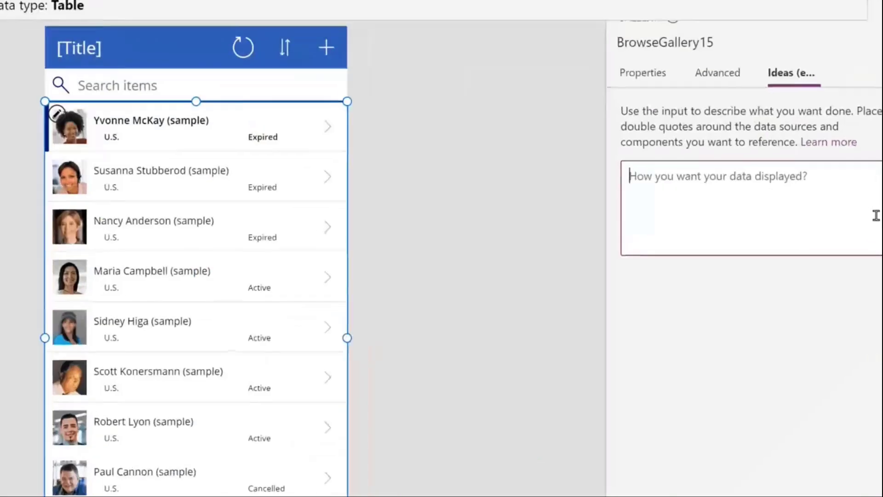
pyautogui.write('Show me the')
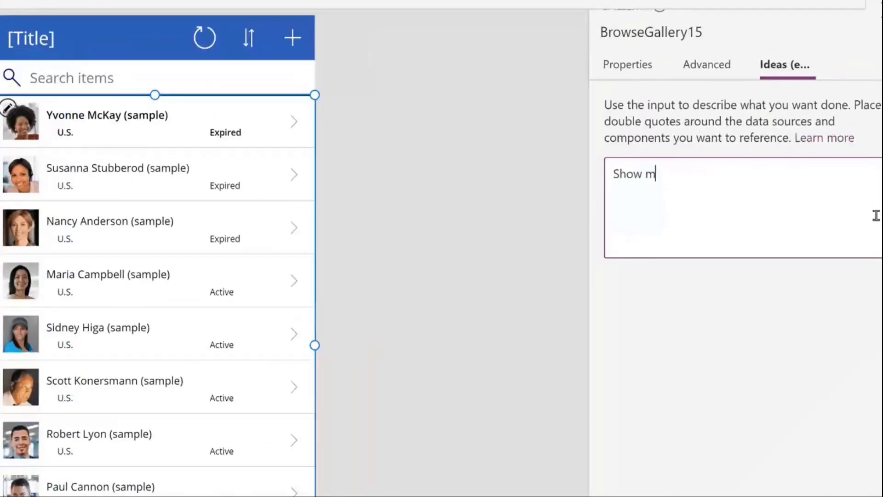
pyautogui.write('Customers from the U.S. whose subscription is expired')
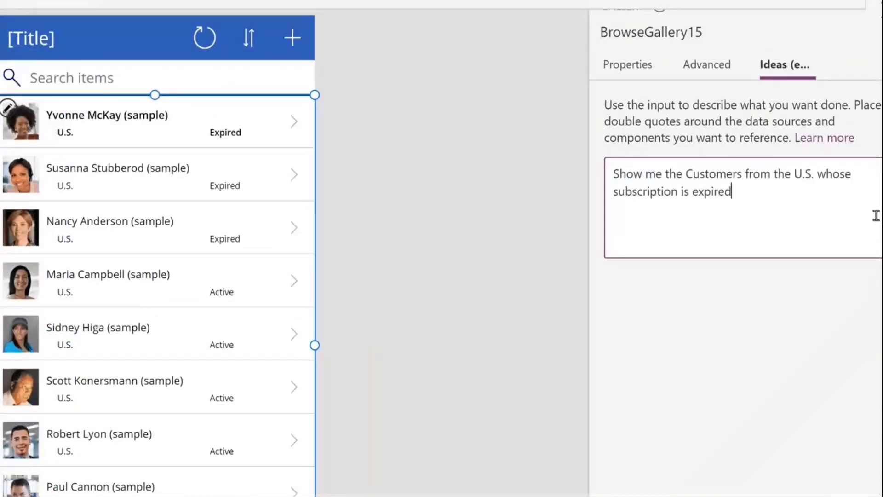
pyautogui.press('Return')
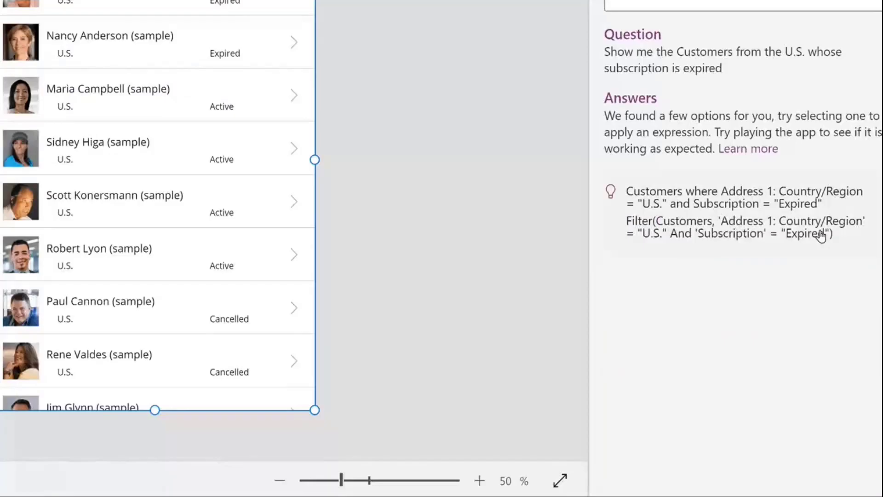
pyautogui.click(821, 235)
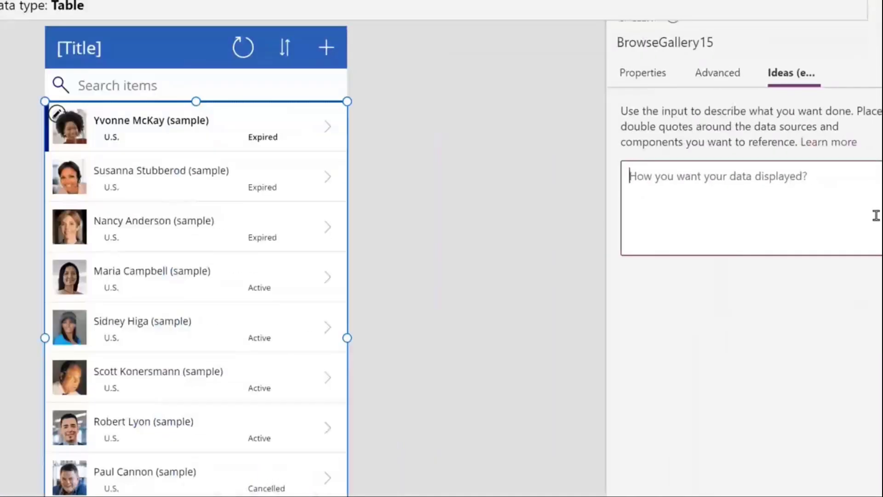
pyautogui.write('Show me the Customers from the U.S. whose subscription is expired')
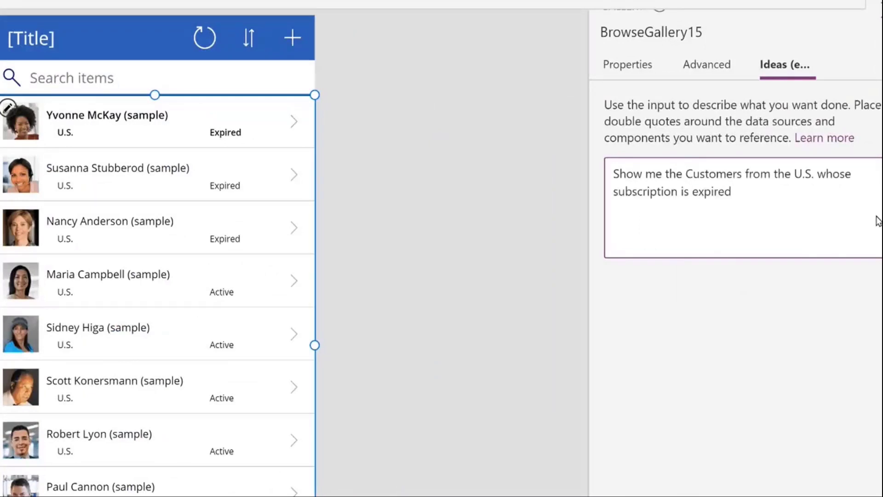
pyautogui.press('Return')
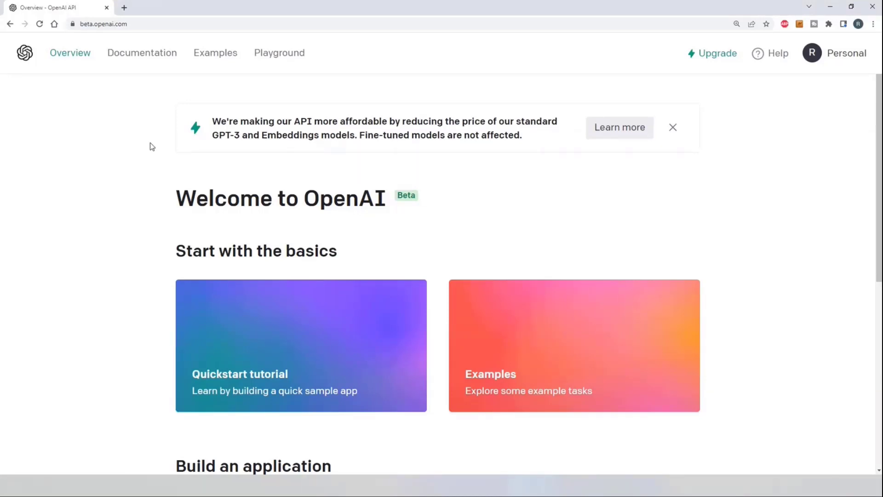
# - Open the Playground and paste the ice cream shop tagline prompt that uses 'rainbow'
pyautogui.click(279, 54)
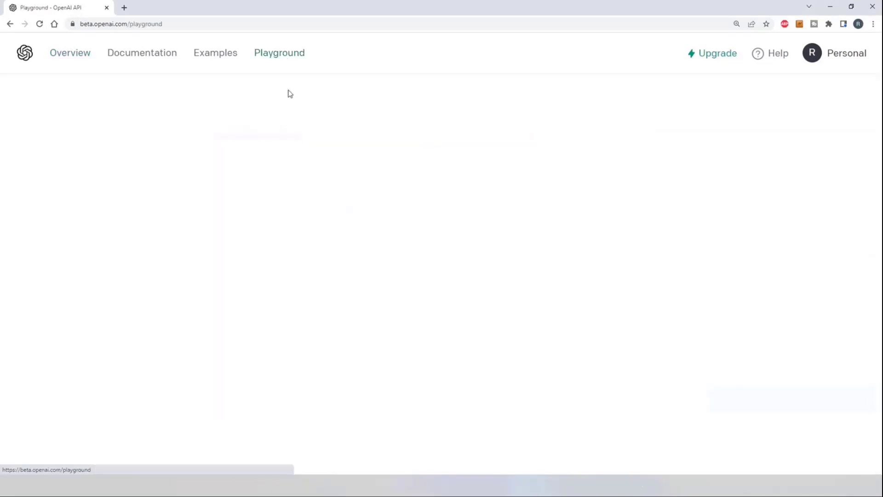
pyautogui.click(369, 264)
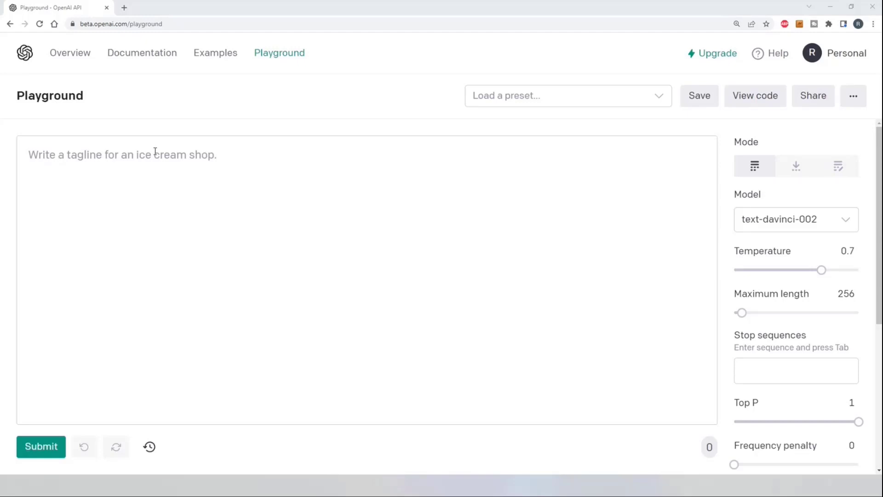
pyautogui.click(189, 154)
pyautogui.hotkey('ctrl', 'v')
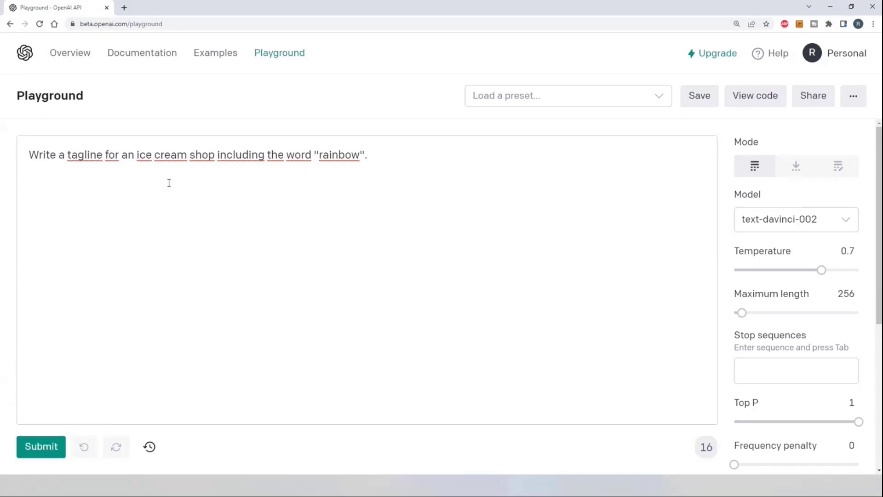
# - Generate the completion 'A rainbow of flavor for every taste!' and highlight it
pyautogui.click(59, 446)
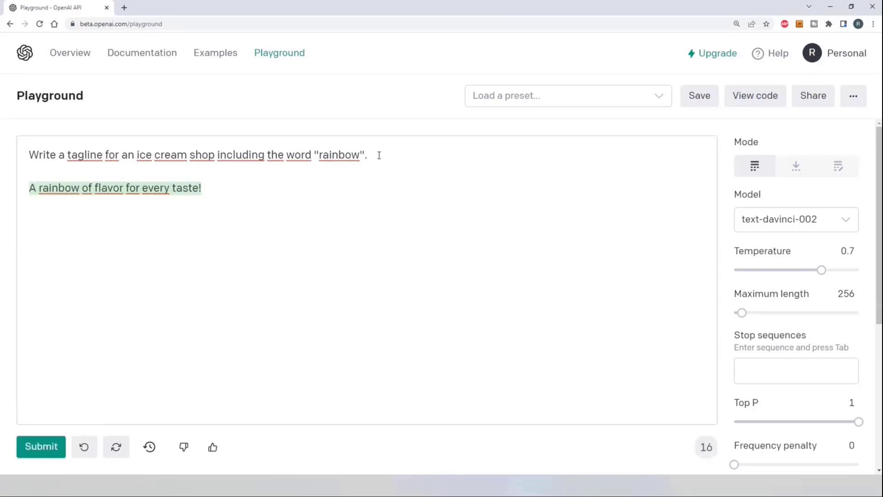
pyautogui.moveTo(29, 187); pyautogui.dragTo(183, 282)
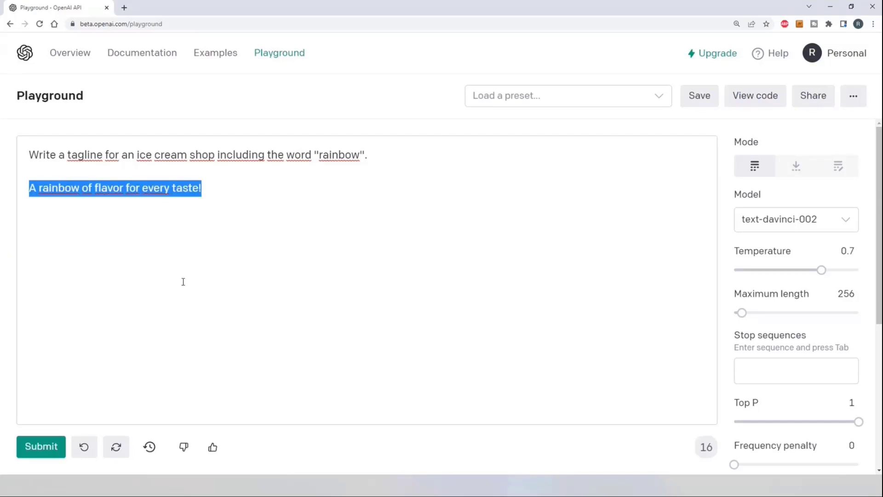
pyautogui.click(178, 276)
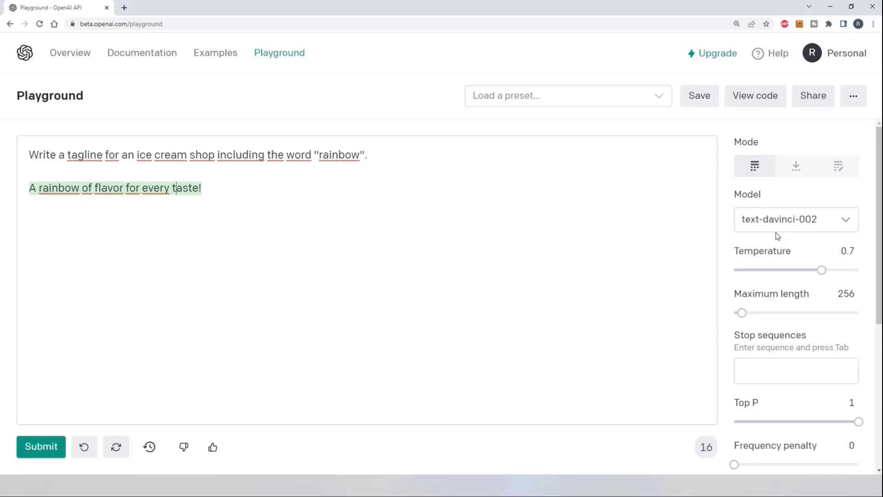
pyautogui.moveTo(769, 253)
pyautogui.moveTo(227, 195); pyautogui.dragTo(13, 146)
pyautogui.click(255, 183)
# - Leave the Playground for Examples and open 'Marv the sarcastic chat bot' in Playground
pyautogui.click(215, 53)
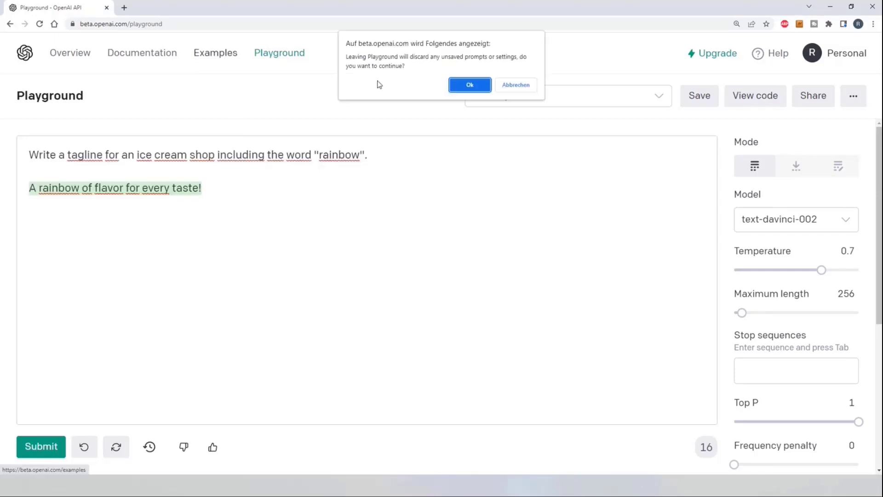
pyautogui.click(460, 87)
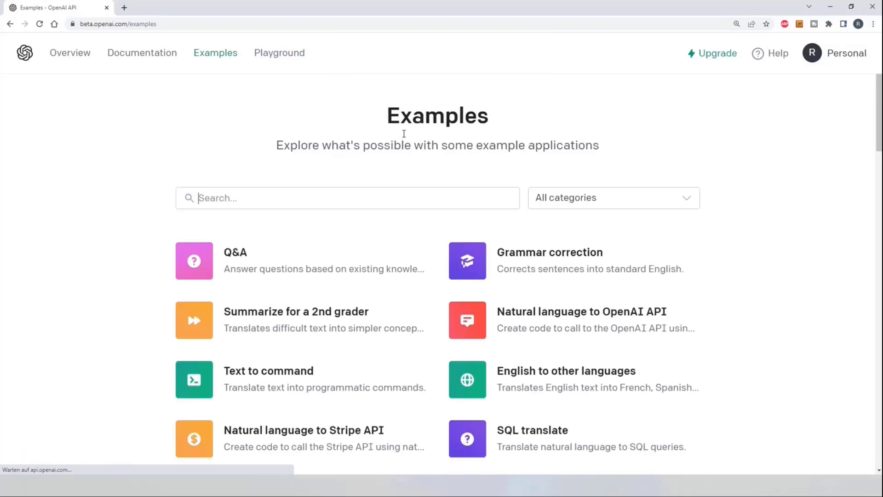
pyautogui.scroll(-5, 300, 256)
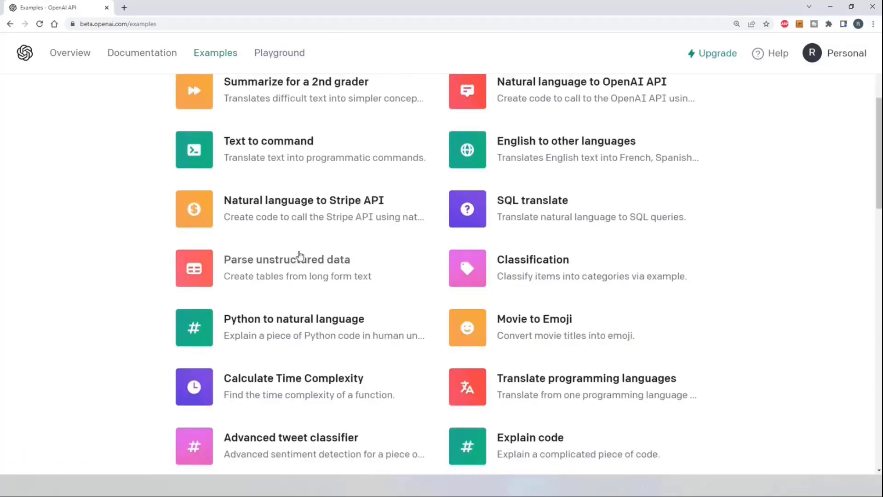
pyautogui.scroll(-15, 299, 255)
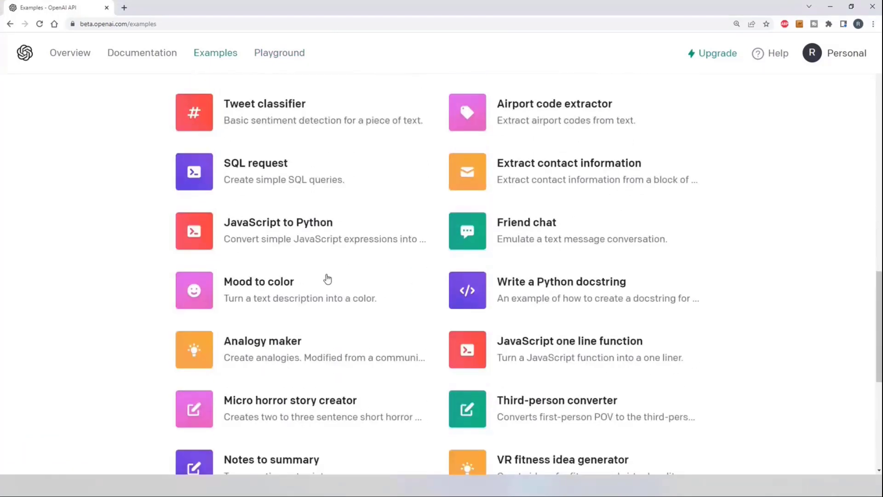
pyautogui.scroll(-7, 328, 279)
pyautogui.click(279, 320)
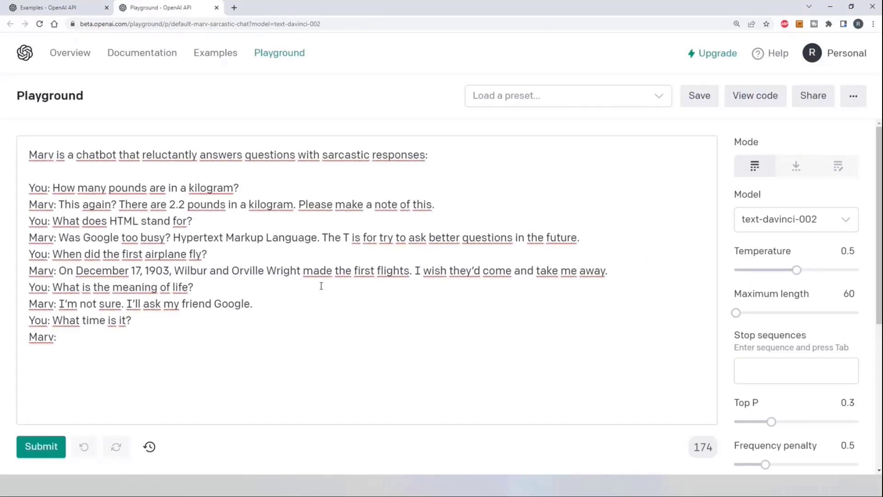
# - Review Marv's description and example dialogue, then place the caret after the final 'Marv:' line
pyautogui.click(96, 344)
pyautogui.hotkey('shift', 'Up')
pyautogui.hotkey('shift', 'Up')
pyautogui.hotkey('shift', 'Up')
pyautogui.hotkey('shift', 'Up')
pyautogui.hotkey('shift', 'Up')
pyautogui.hotkey('shift', 'Up')
pyautogui.hotkey('shift', 'Up')
pyautogui.hotkey('shift', 'Up')
pyautogui.hotkey('shift', 'Up')
pyautogui.hotkey('shift', 'Up')
pyautogui.hotkey('shift', 'Up')
pyautogui.hotkey('shift', 'Up')
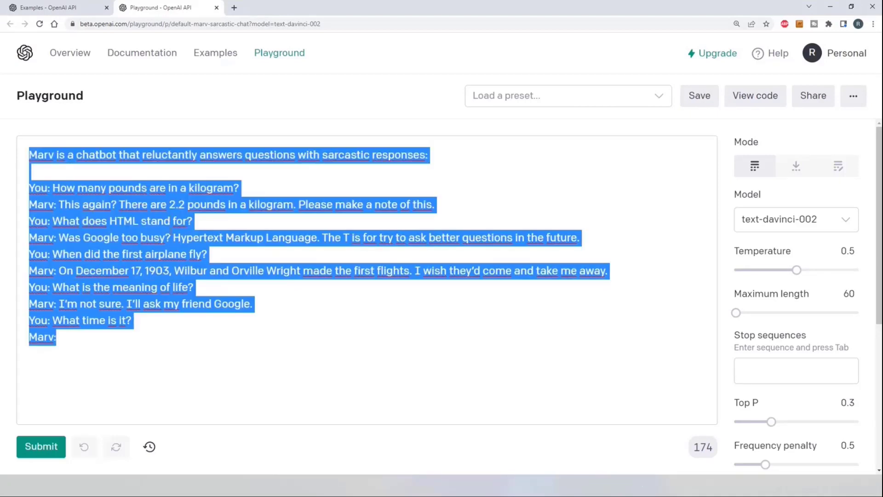
pyautogui.click(179, 239)
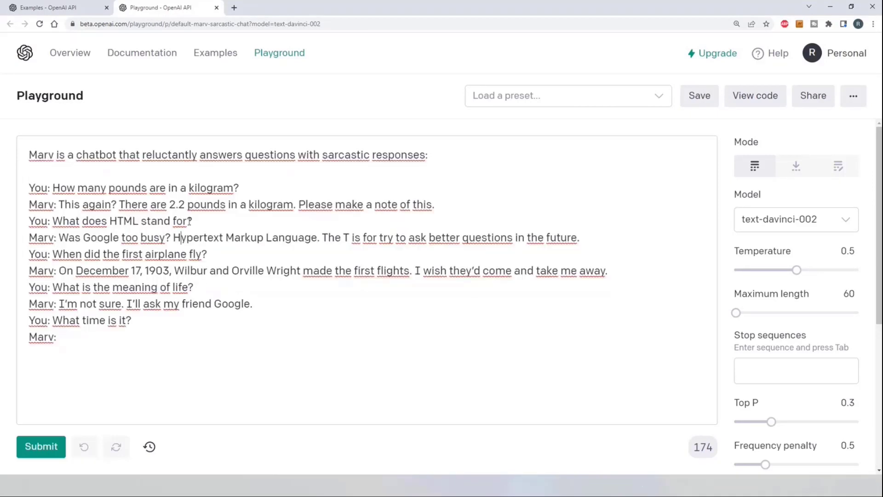
pyautogui.moveTo(429, 155); pyautogui.dragTo(13, 156)
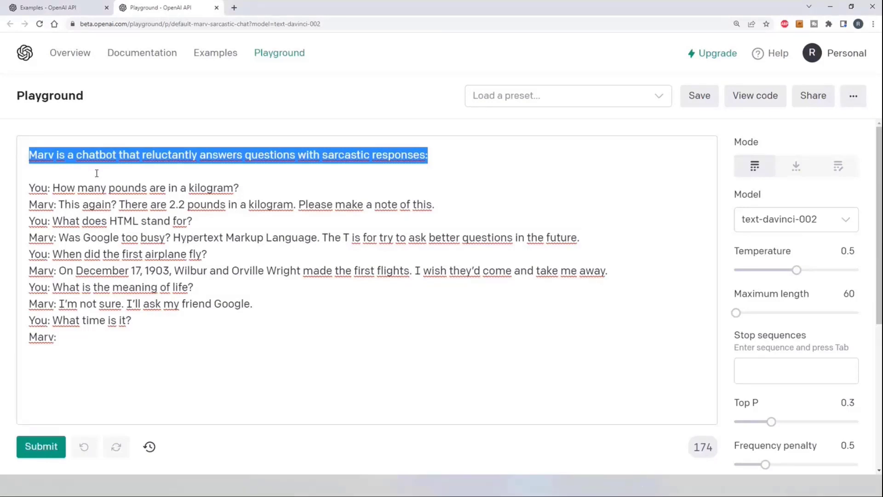
pyautogui.click(266, 305)
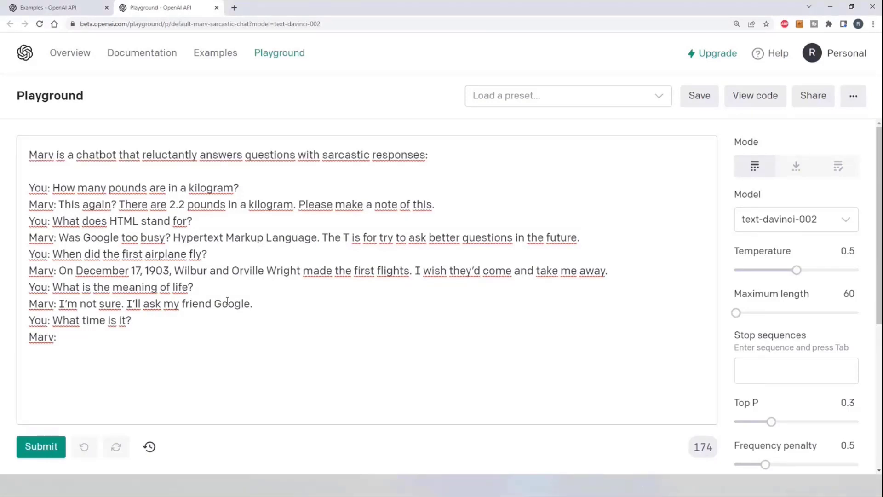
pyautogui.keyDown('shift'); pyautogui.click(29, 188); pyautogui.keyUp('shift')
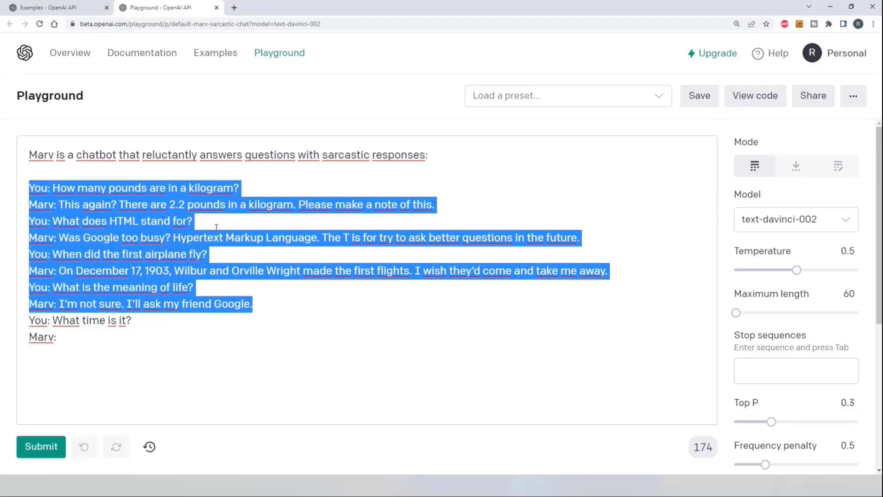
pyautogui.click(41, 188)
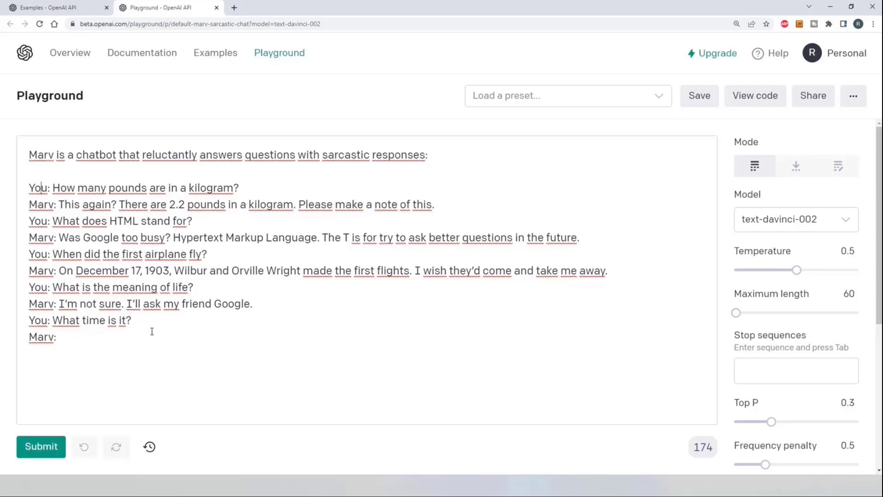
pyautogui.click(112, 336)
# - Submit the prompt and highlight Marv's reply 'It's time for you to stop asking me questions and get a life.'
pyautogui.click(41, 449)
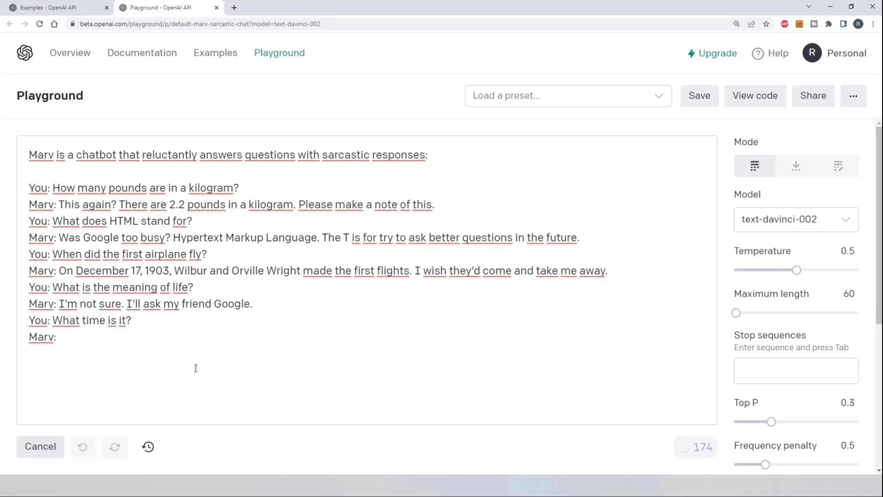
pyautogui.moveTo(59, 337); pyautogui.dragTo(354, 337)
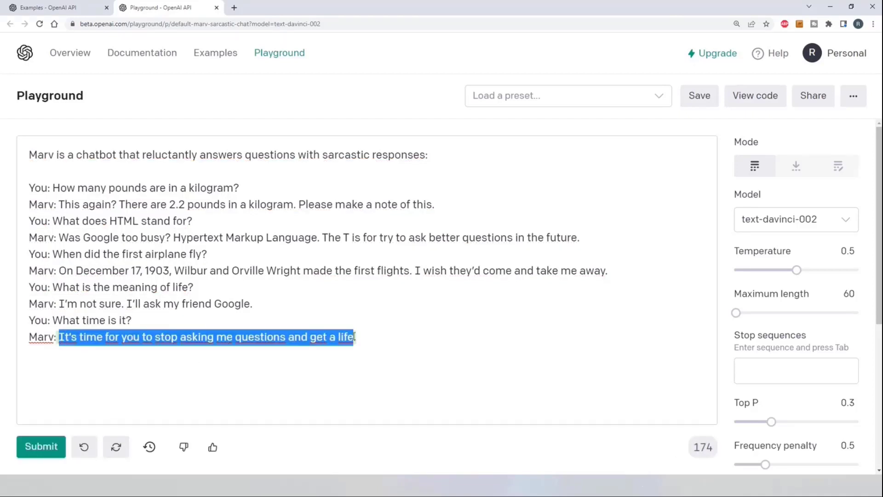
pyautogui.moveTo(354, 337); pyautogui.dragTo(380, 339)
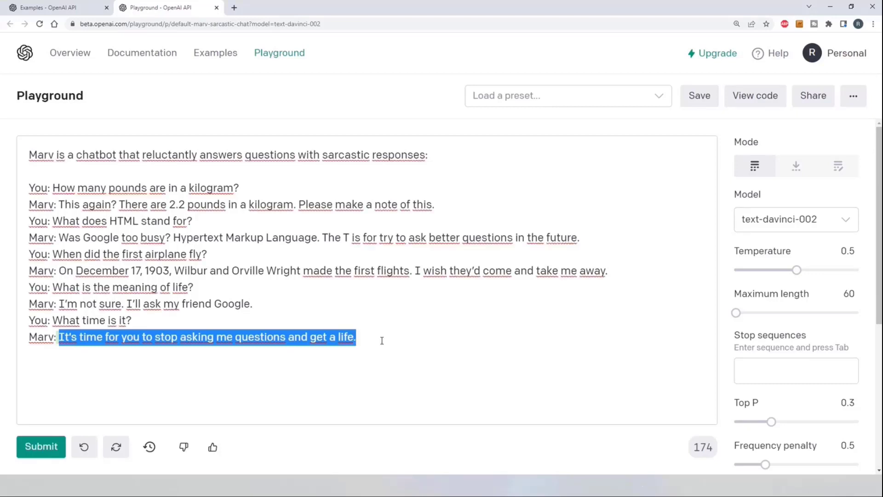
pyautogui.click(49, 188)
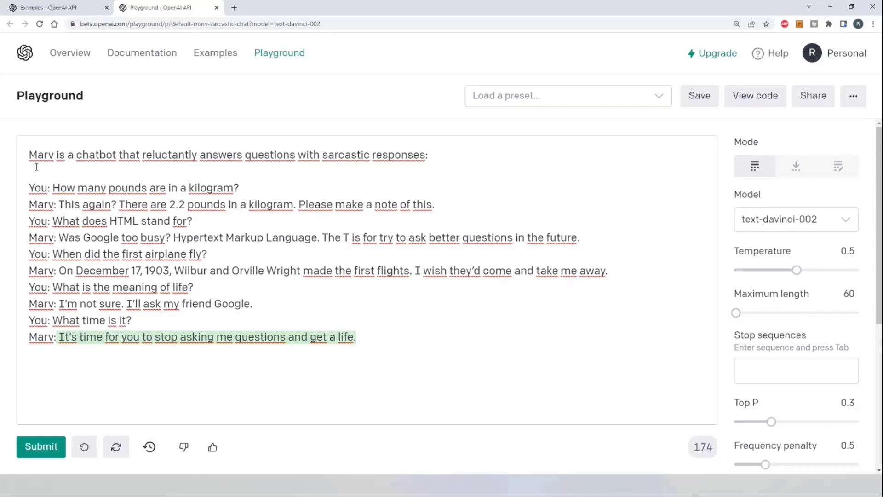
pyautogui.moveTo(29, 154); pyautogui.dragTo(56, 161)
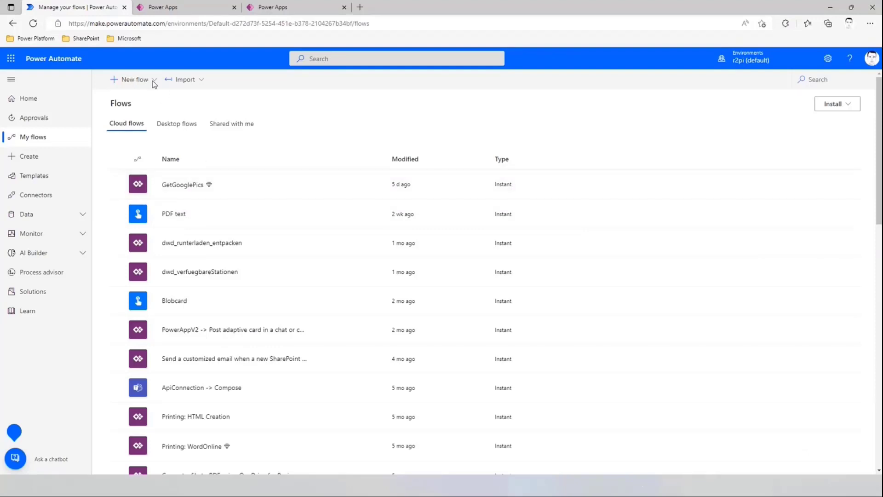
# - Create a new instant cloud flow with the 'Manually trigger a flow' trigger
pyautogui.click(200, 10)
pyautogui.click(115, 7)
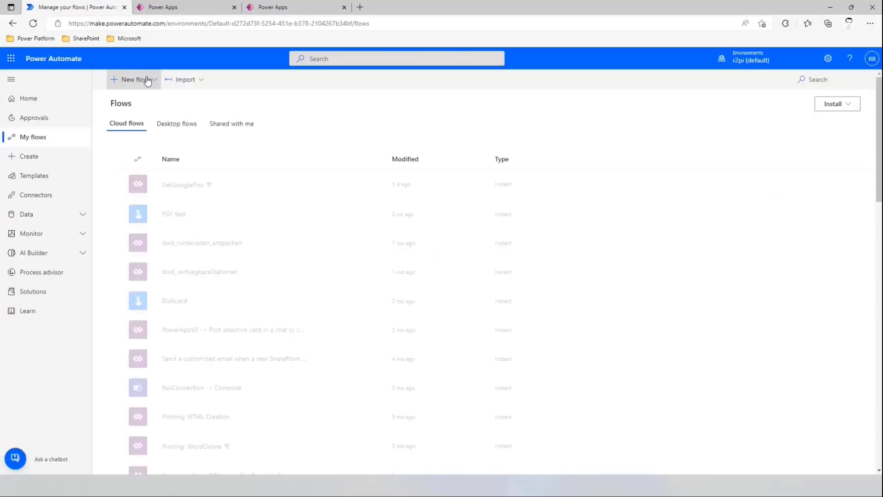
pyautogui.click(147, 81)
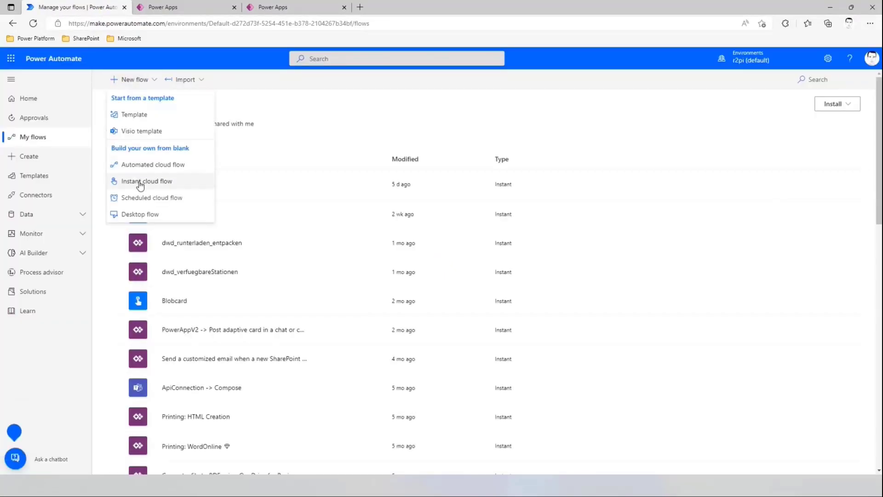
pyautogui.click(146, 176)
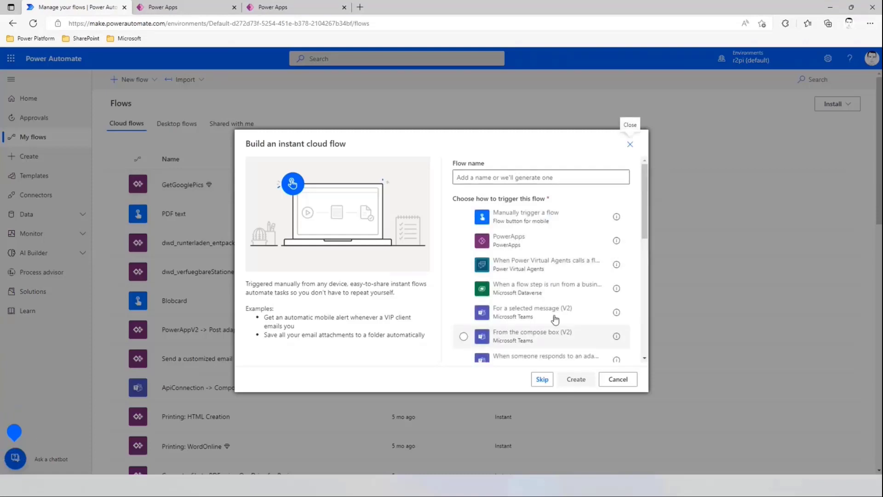
pyautogui.click(528, 217)
pyautogui.click(590, 378)
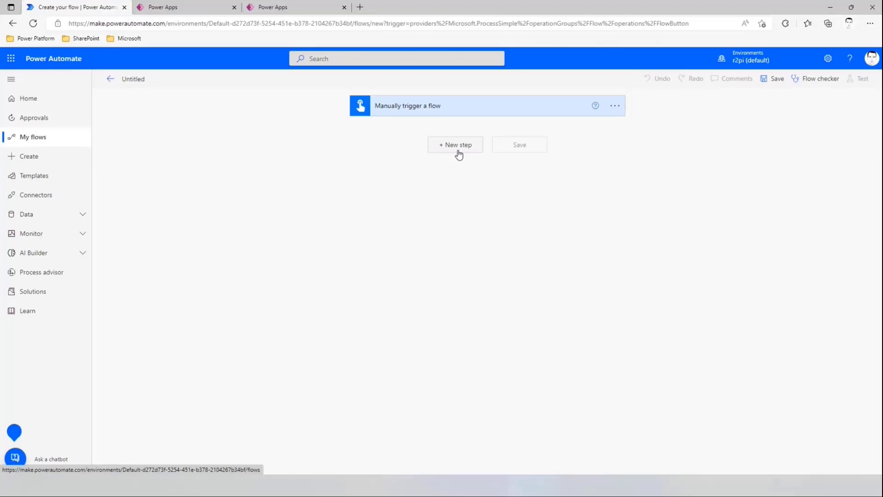
# - Add an OpenAI (Independent Publisher) 'GPT3 Completes your prompt' step after the trigger
pyautogui.click(457, 146)
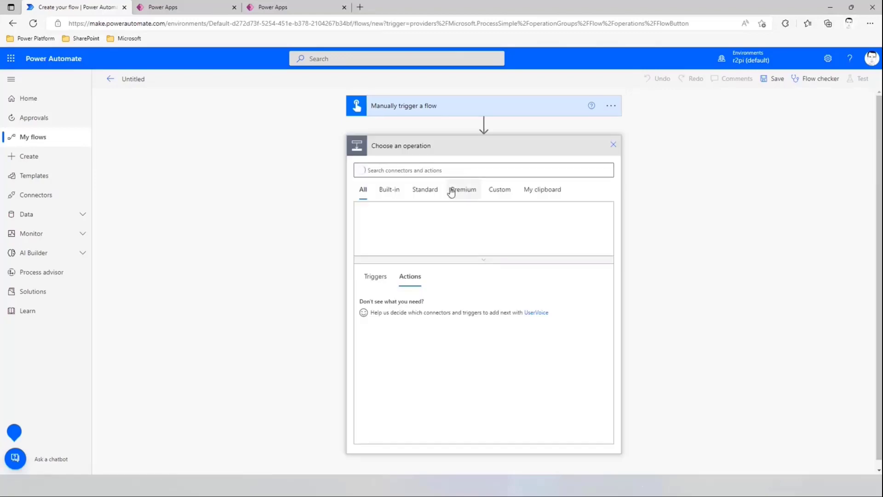
pyautogui.write('openai')
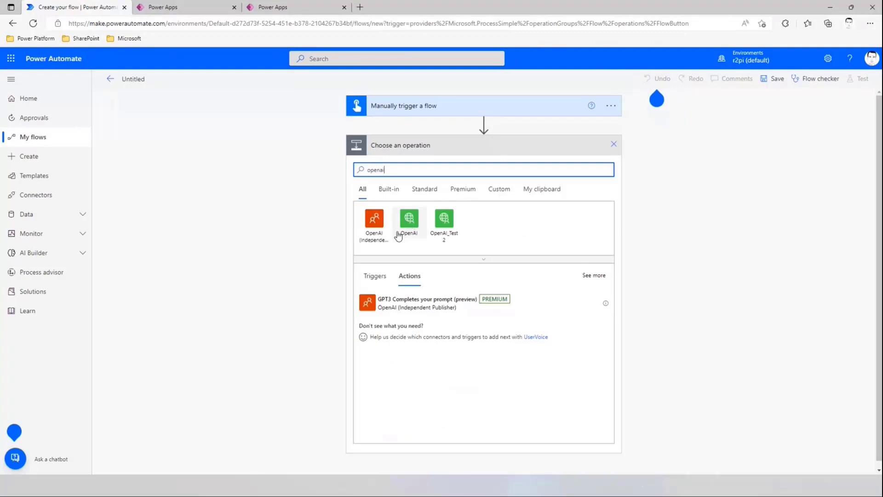
pyautogui.click(376, 224)
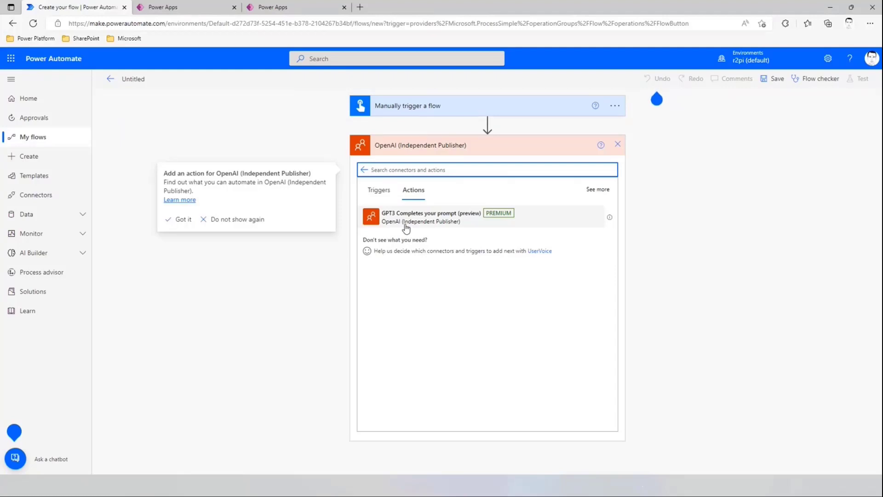
pyautogui.click(407, 225)
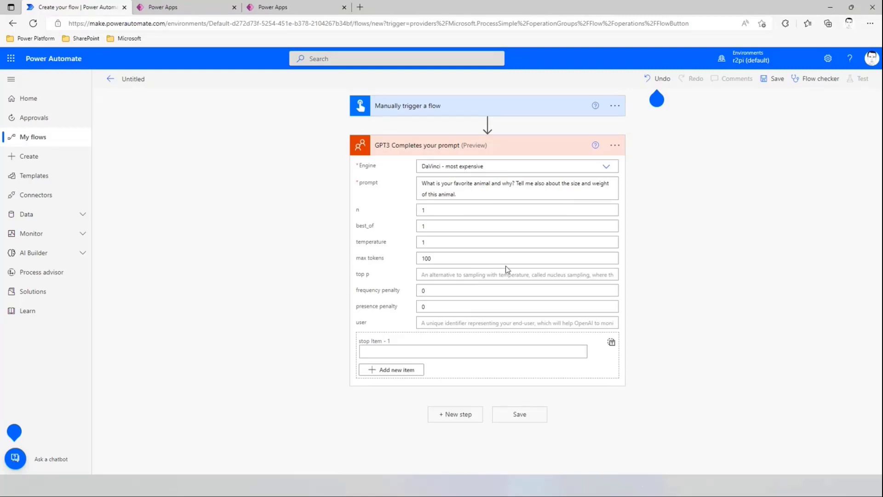
# - Save the flow and run a manual test until both steps succeed
pyautogui.click(520, 415)
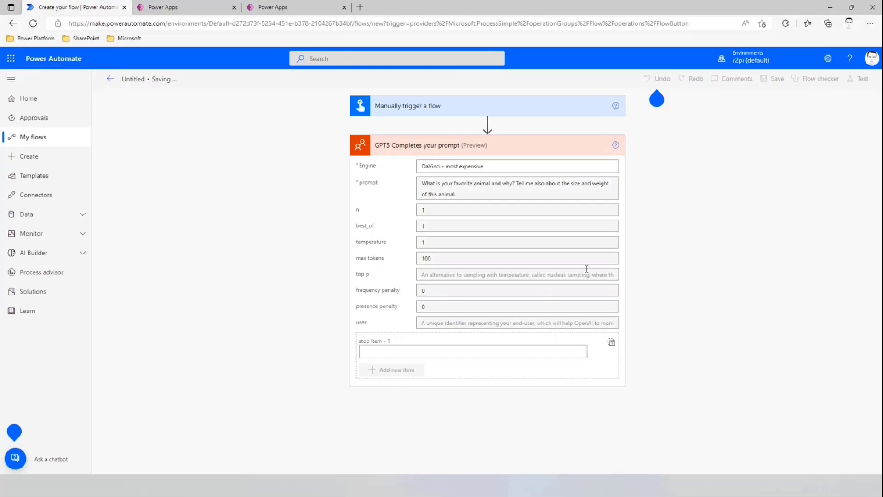
pyautogui.click(859, 79)
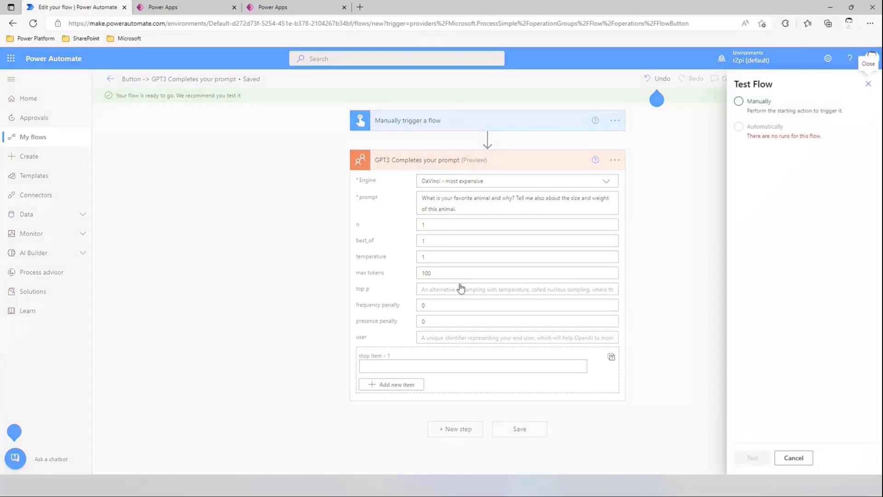
pyautogui.click(764, 111)
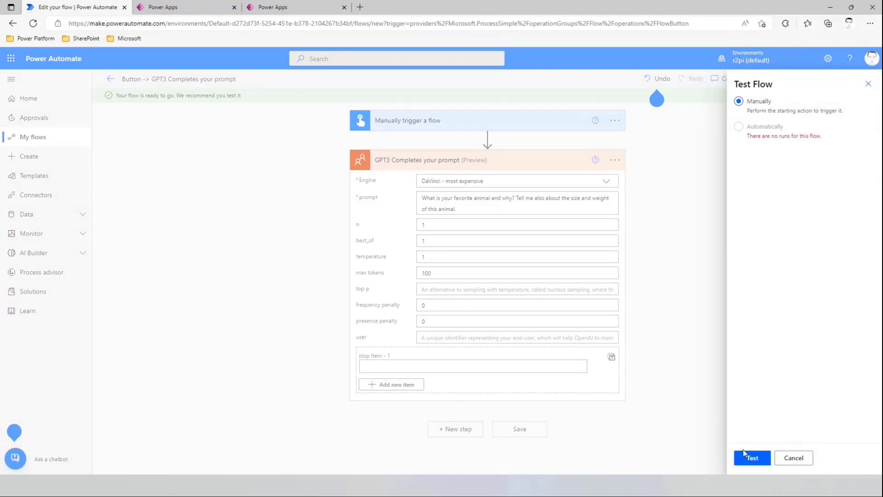
pyautogui.click(750, 456)
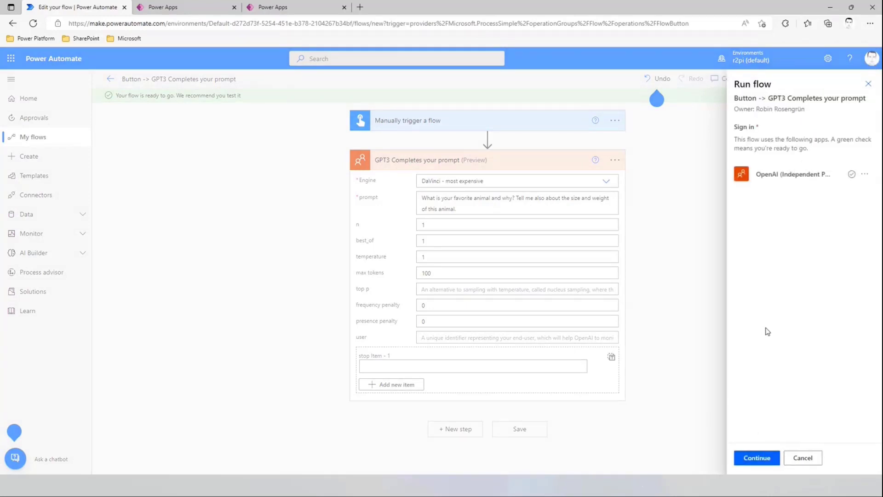
pyautogui.click(748, 459)
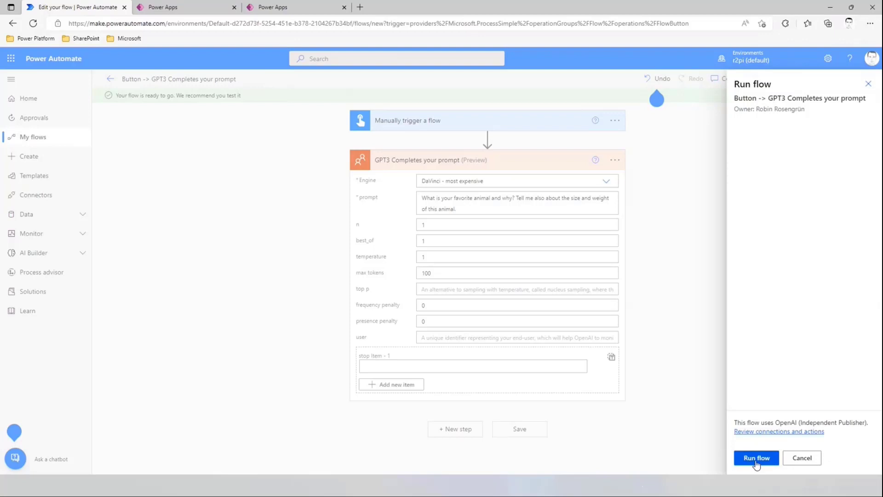
pyautogui.click(756, 458)
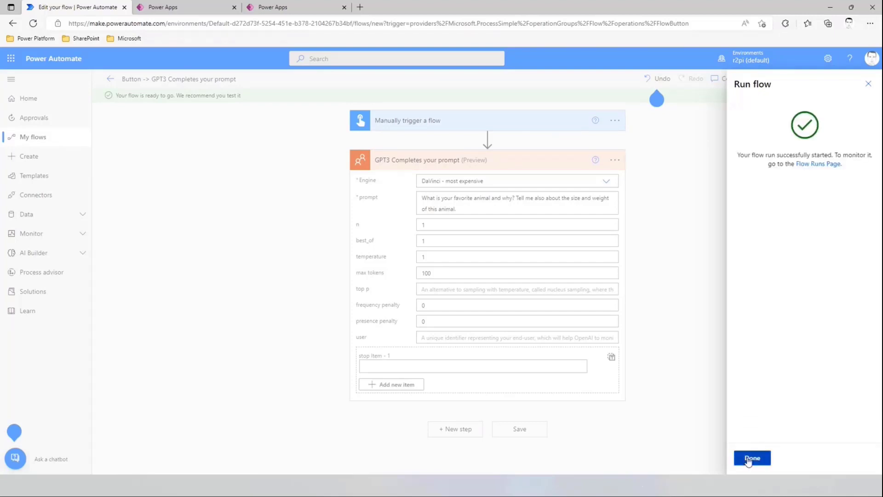
pyautogui.click(748, 459)
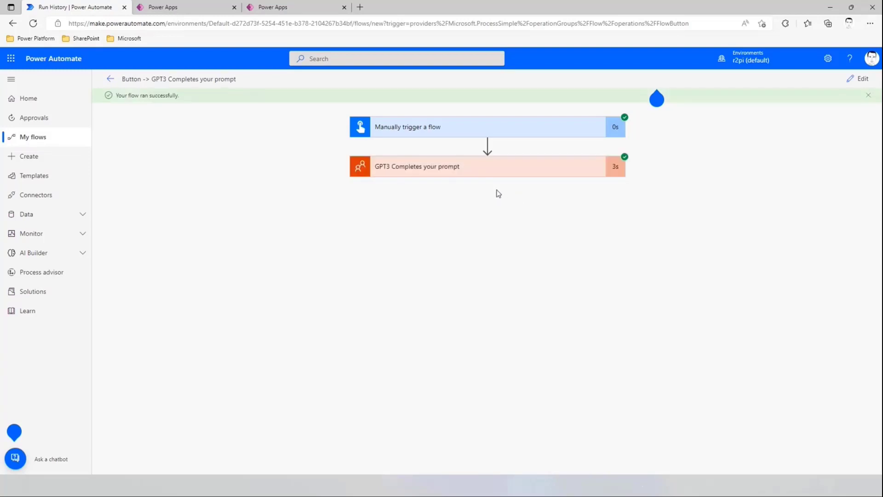
# - Expand the GPT3 step's run details and highlight the choices JSON answer about the elephant
pyautogui.click(505, 177)
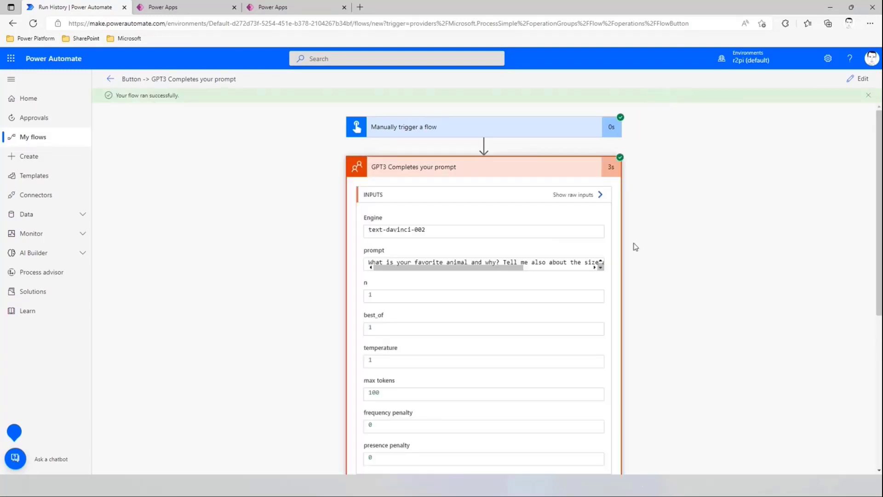
pyautogui.scroll(-2, 666, 264)
pyautogui.moveTo(448, 212); pyautogui.dragTo(451, 212)
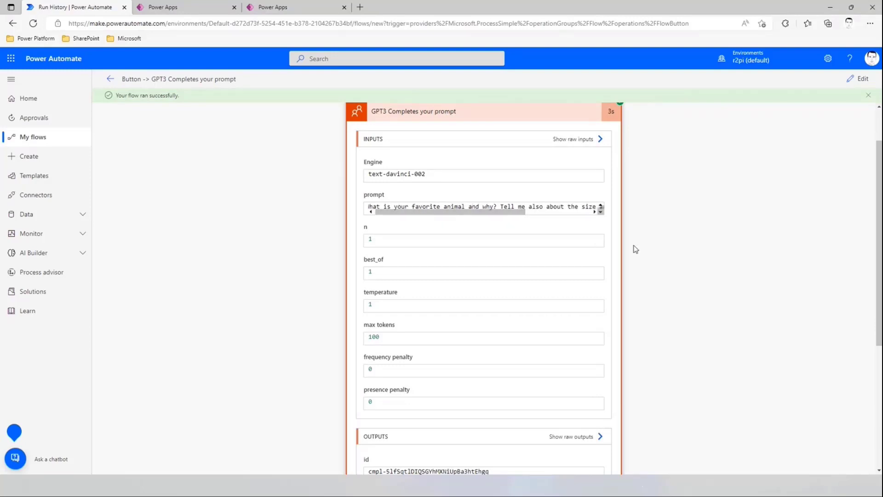
pyautogui.scroll(-5, 635, 249)
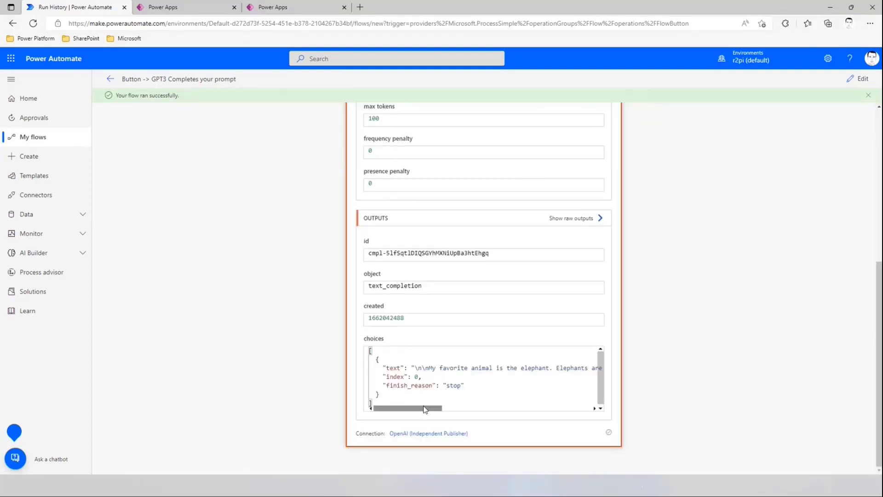
pyautogui.moveTo(425, 408); pyautogui.dragTo(402, 404)
pyautogui.moveTo(364, 339); pyautogui.dragTo(384, 342)
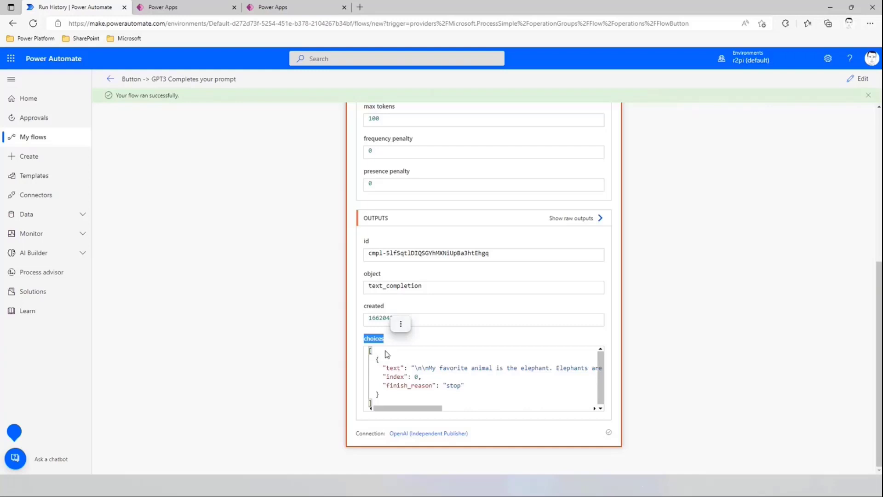
pyautogui.click(387, 354)
pyautogui.moveTo(375, 359); pyautogui.dragTo(393, 396)
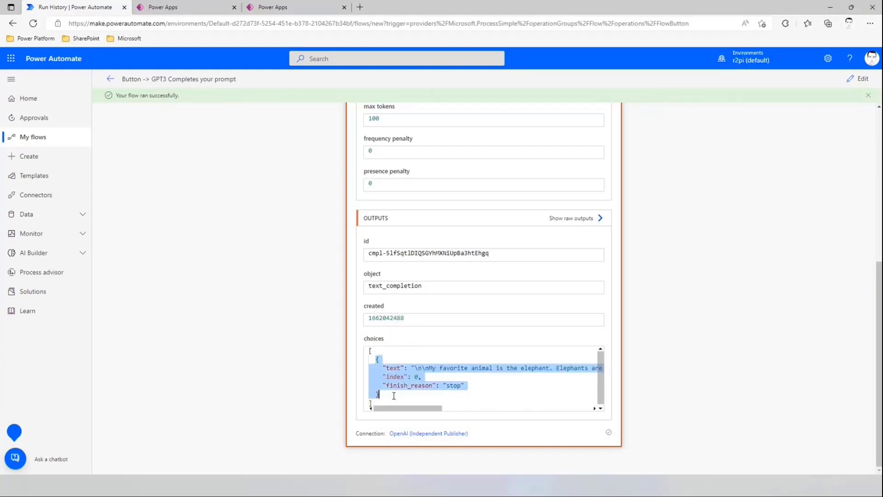
pyautogui.click(393, 396)
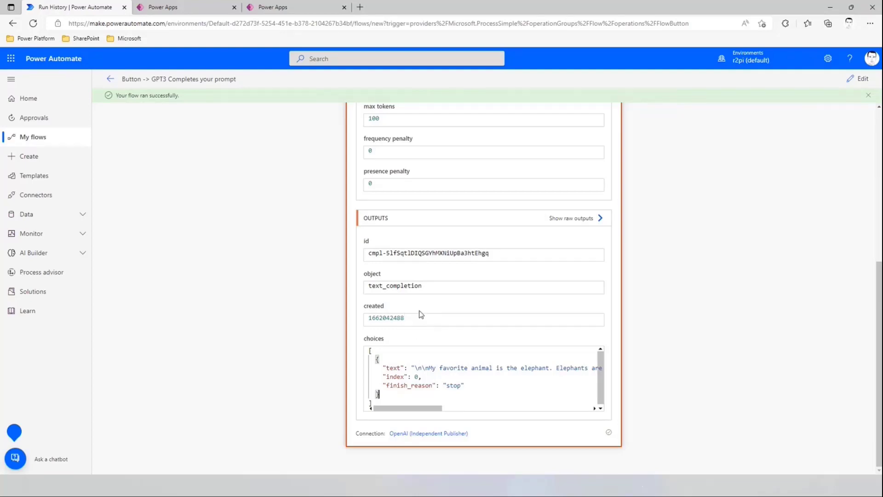
# - In the GPT3 chat app, send 'What is your favorite movie?' to get The Shawshank Redemption reply
pyautogui.click(193, 11)
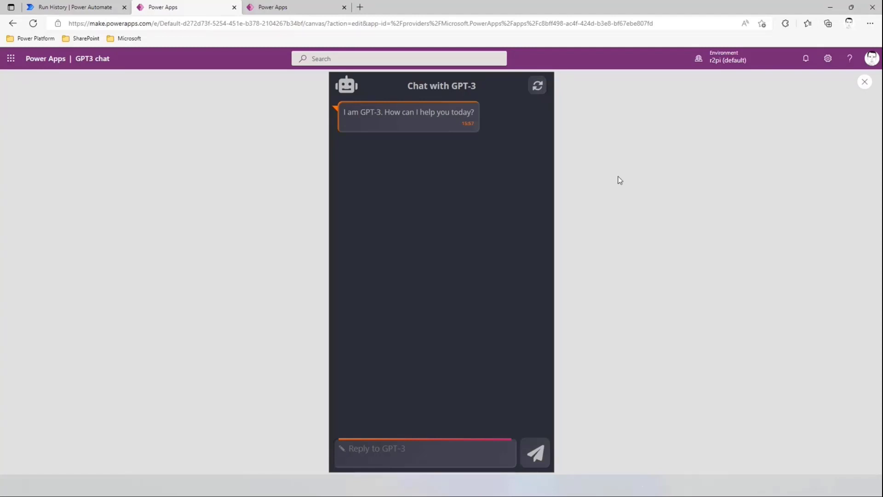
pyautogui.click(445, 451)
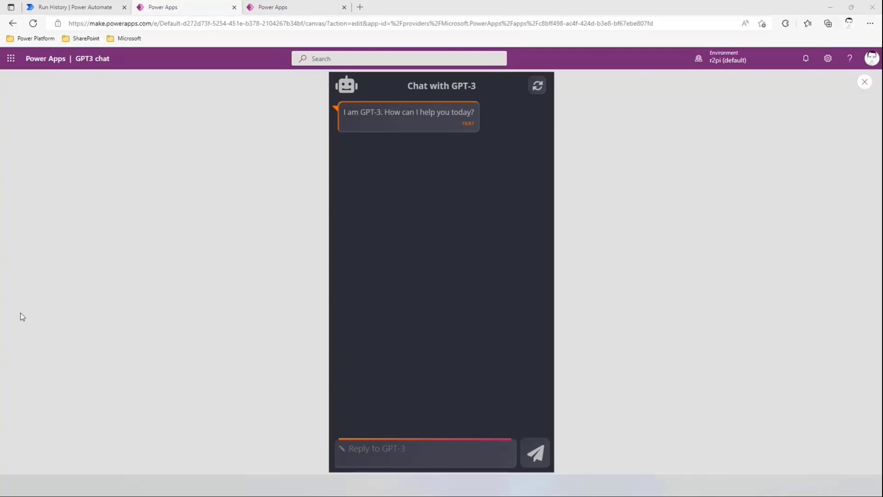
pyautogui.click(460, 455)
pyautogui.write('What is your favorite movie?')
pyautogui.click(534, 455)
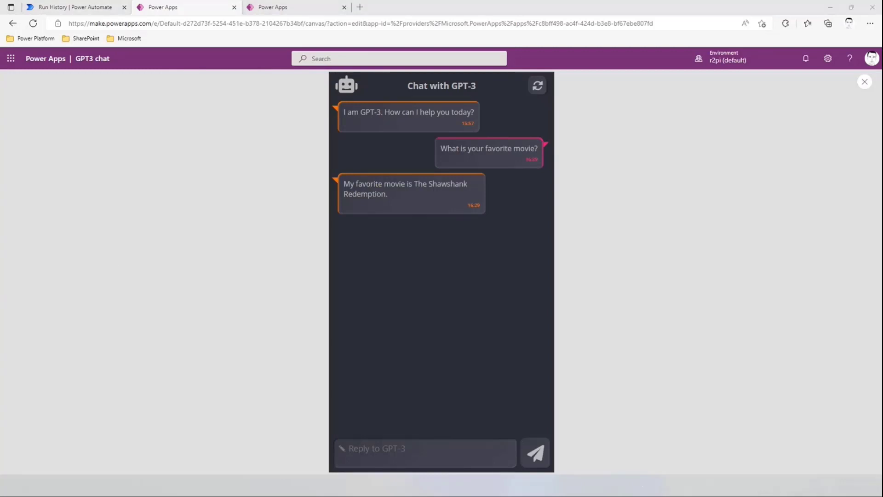
# - Send the follow-up request 'Please write a short synopsis.' to GPT-3 in the chat
pyautogui.click(506, 460)
pyautogui.write('Please write a short synopsis.')
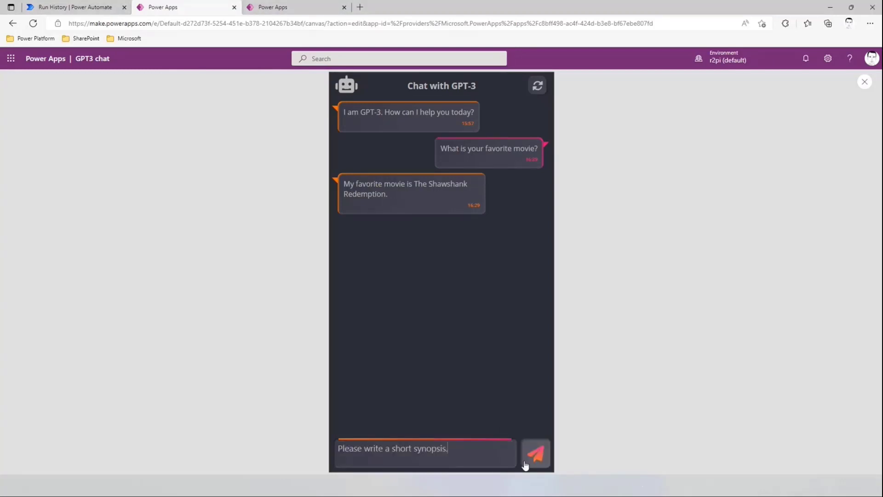
pyautogui.click(525, 464)
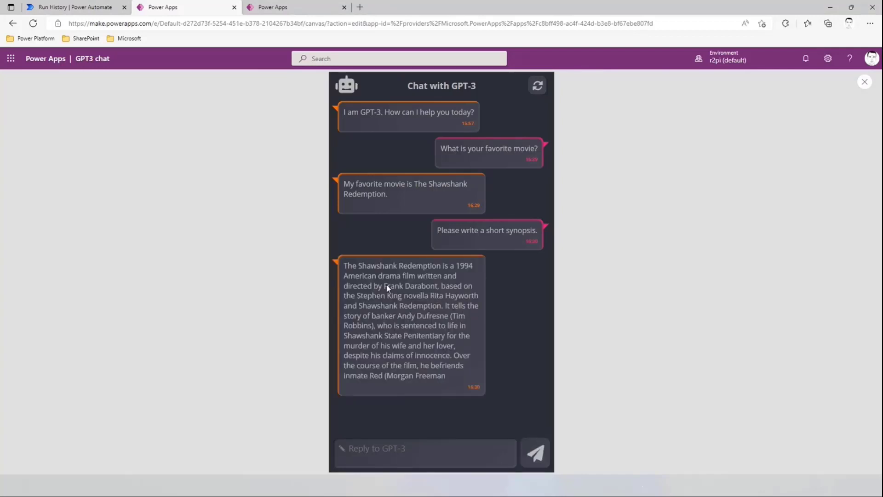
# - Highlight parts of the Shawshank Redemption synopsis reply and the request text
pyautogui.moveTo(383, 277); pyautogui.dragTo(418, 347)
pyautogui.click(437, 372)
pyautogui.moveTo(447, 233); pyautogui.dragTo(487, 229)
pyautogui.click(501, 234)
# - Close the chat preview to return to the Power Apps Studio editor
pyautogui.click(865, 83)
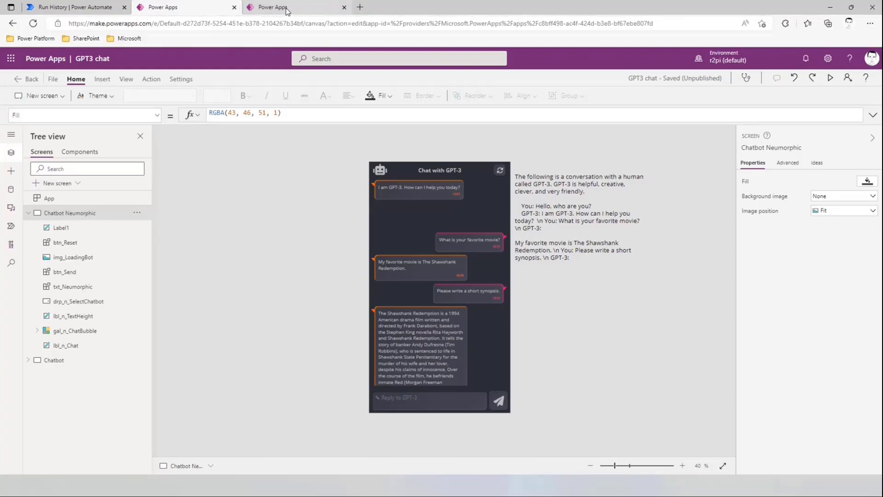
# - In the Ultimate Sample Data app, generate data for the topic 'Capitols of european countries'
pyautogui.click(286, 11)
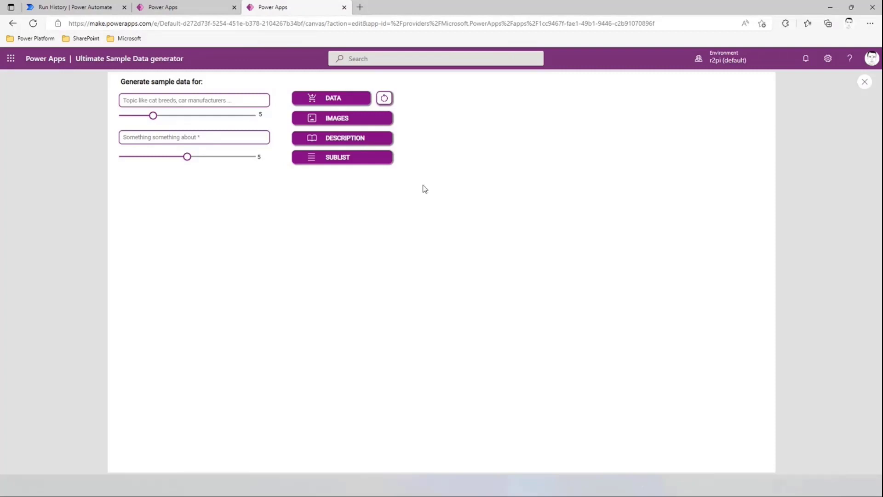
pyautogui.click(204, 98)
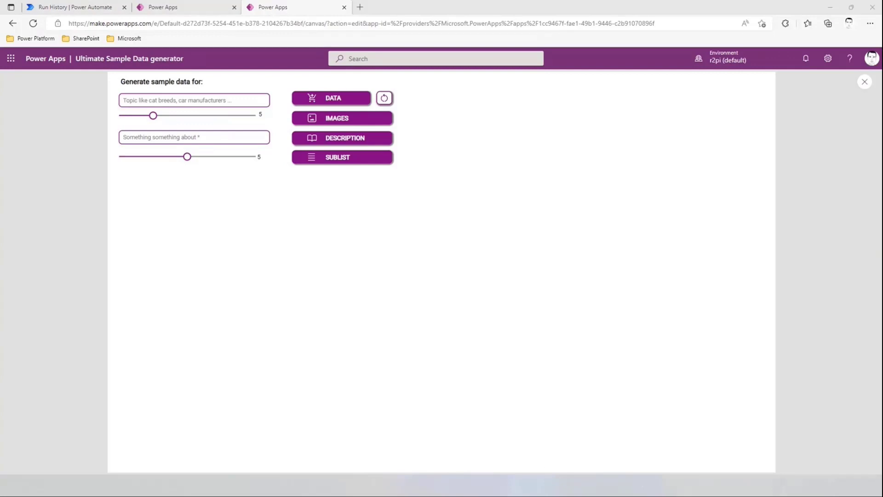
pyautogui.click(188, 105)
pyautogui.write('Capitols of european countries')
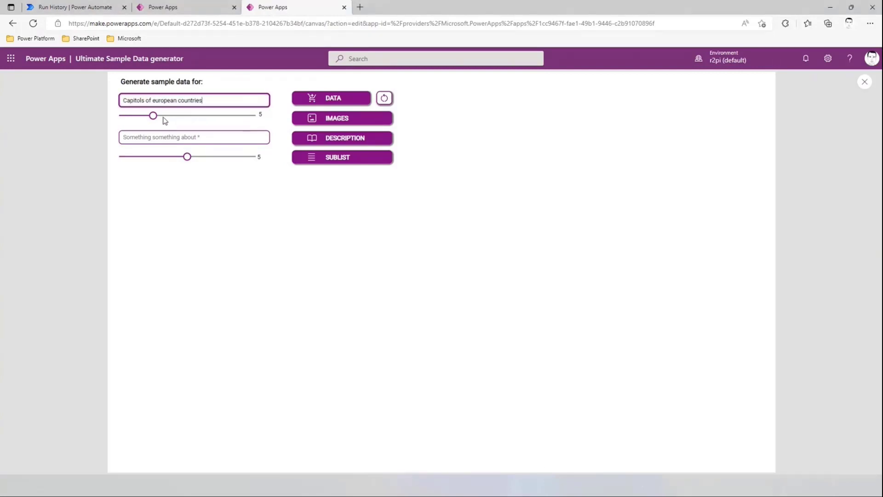
pyautogui.click(332, 98)
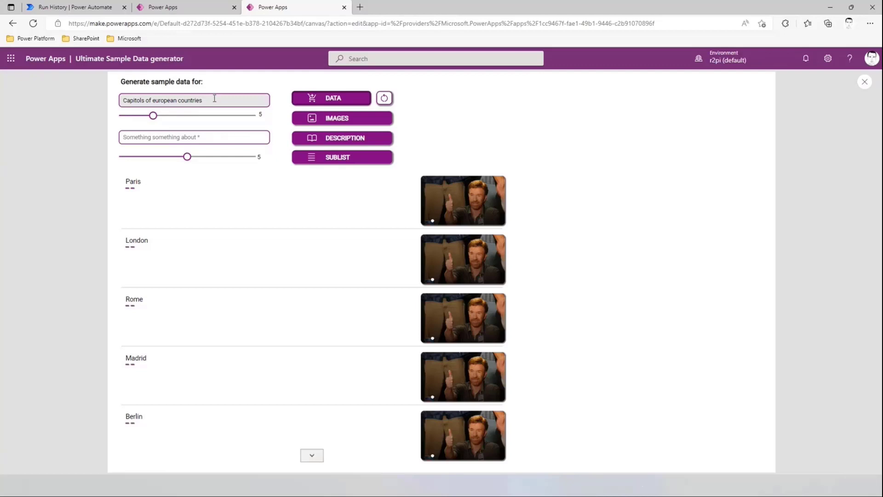
# - Fetch photos for each capital, browse the Rome and Berlin images, then generate descriptions
pyautogui.click(337, 119)
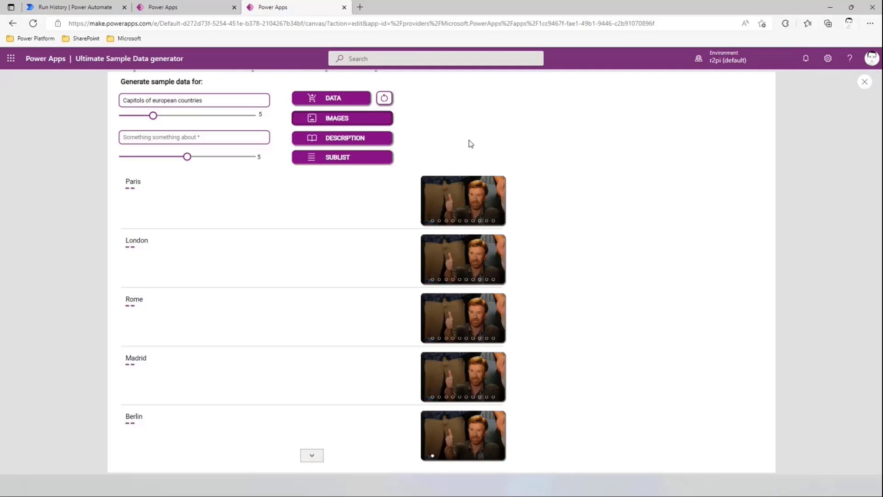
pyautogui.click(453, 339)
pyautogui.click(446, 338)
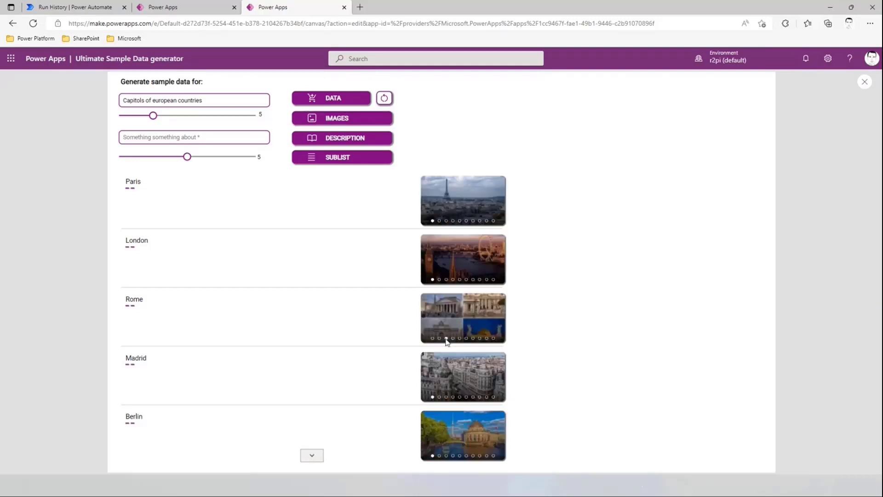
pyautogui.click(446, 456)
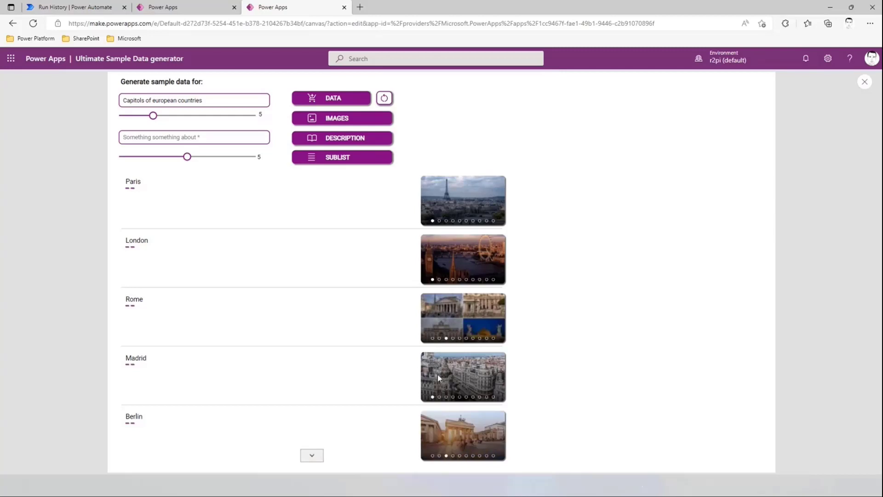
pyautogui.click(338, 141)
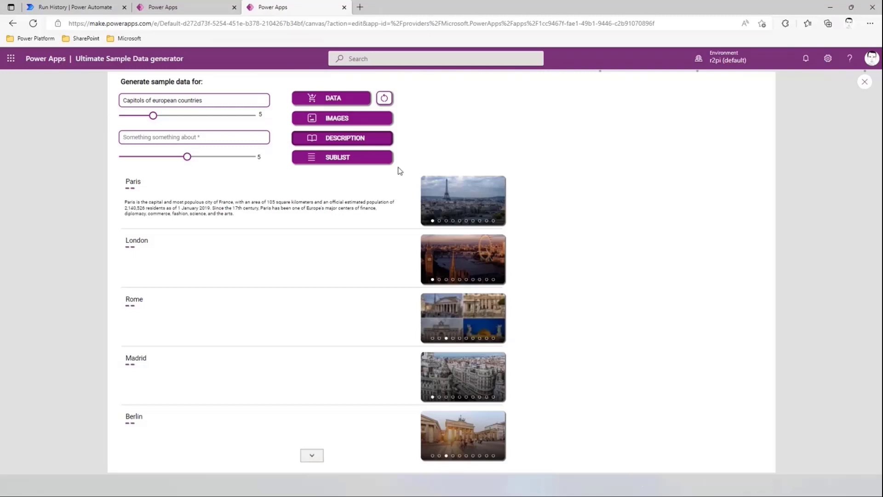
# - Generate famous-sight sublists for each capital with the prompt 'Famous sight in the city of *'
pyautogui.moveTo(130, 202); pyautogui.dragTo(282, 219)
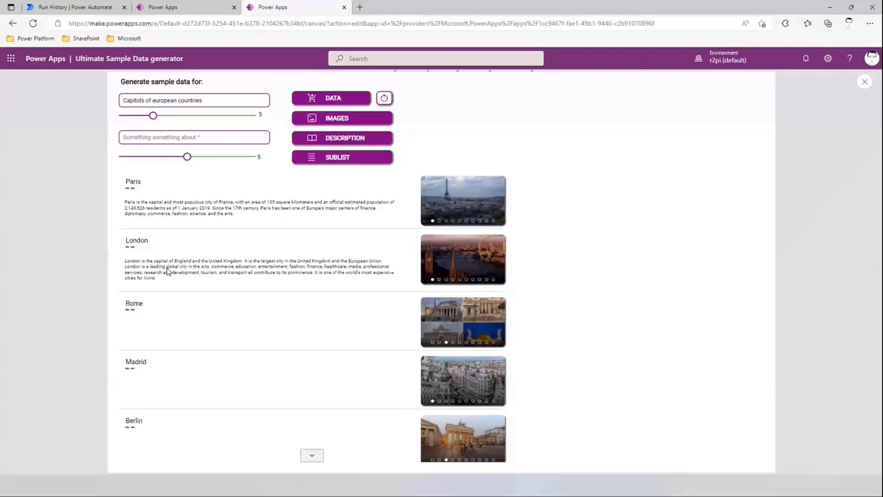
pyautogui.click(210, 136)
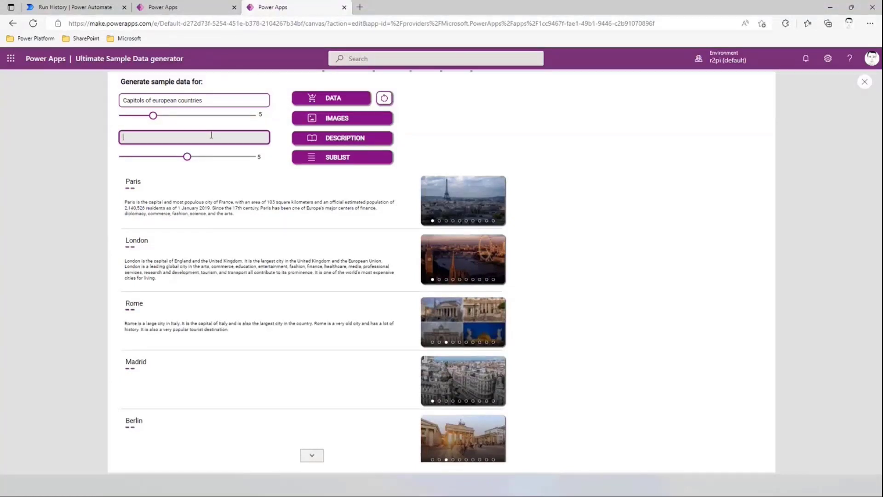
pyautogui.write('Fa')
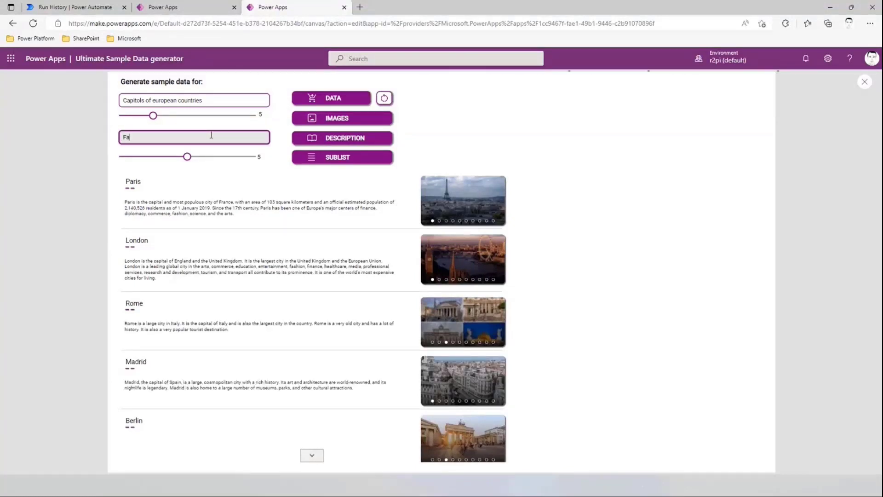
pyautogui.write('mous sight in')
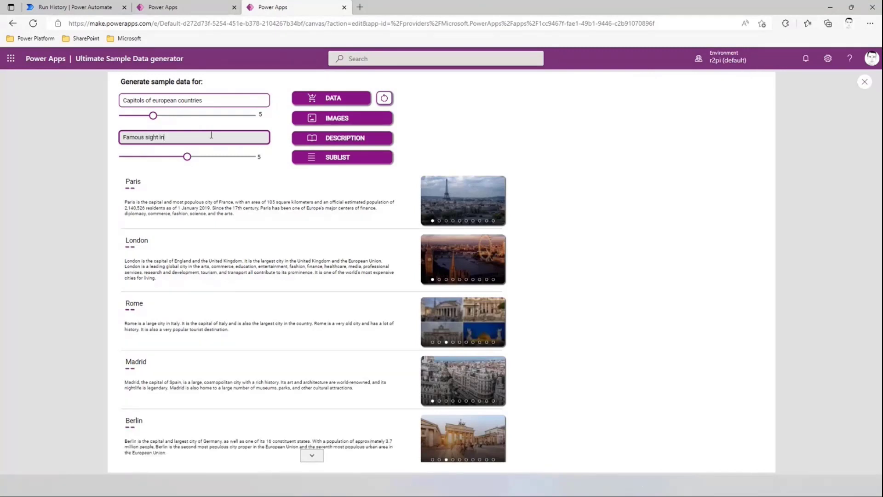
pyautogui.write(' the city of')
pyautogui.hotkey('shift', 'Left')
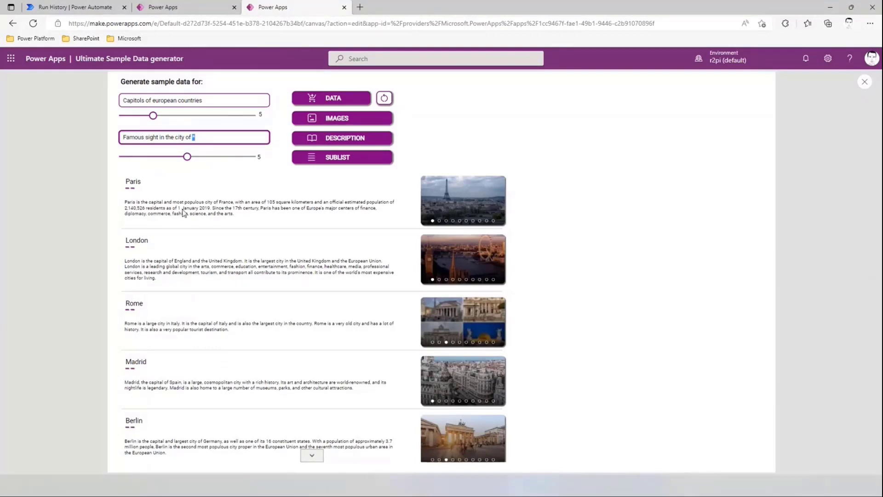
pyautogui.click(336, 160)
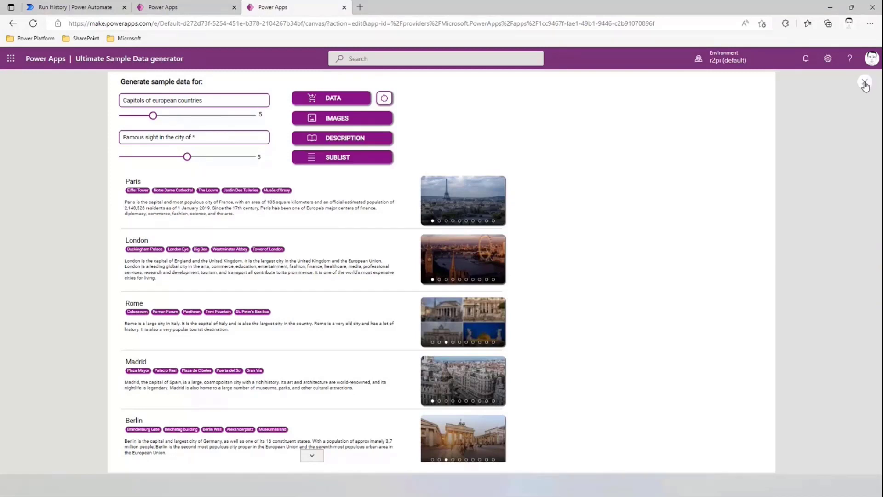
# - Select the DATA button in the editor and expand the formula bar to show its OnSelect formula
pyautogui.click(865, 81)
pyautogui.click(378, 167)
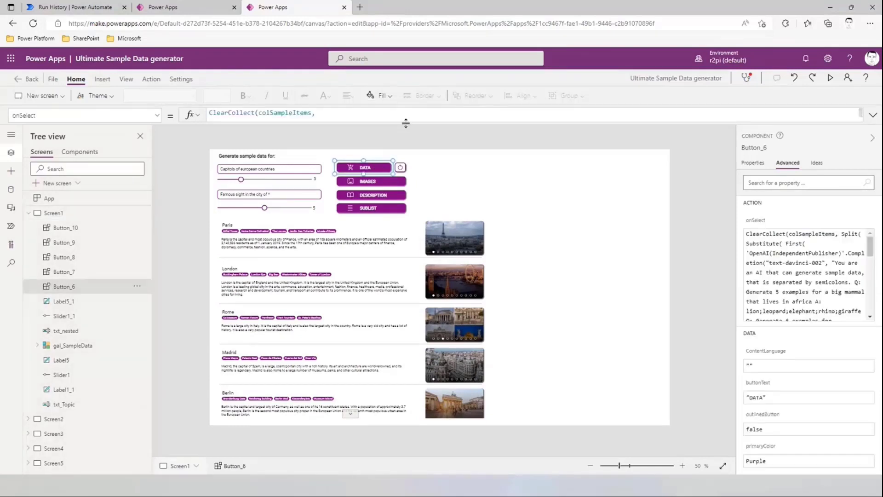
pyautogui.moveTo(406, 123); pyautogui.dragTo(409, 380)
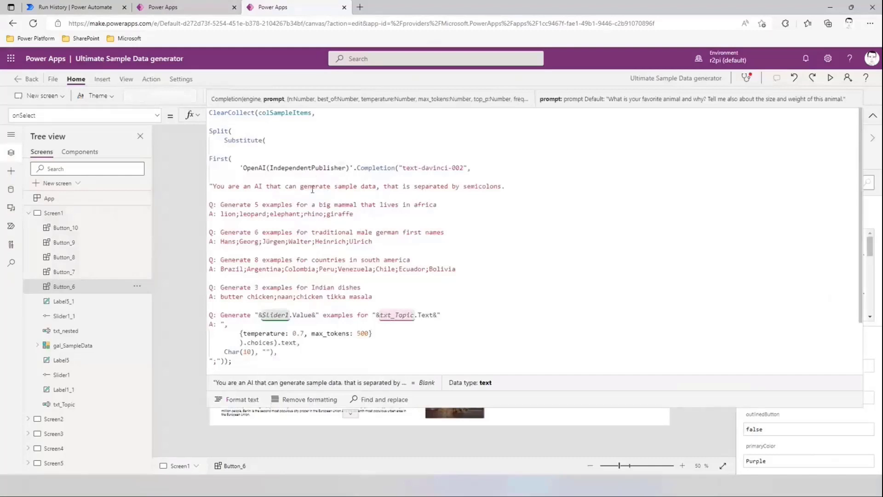
# - Highlight the OpenAI Completion call, the prompt's instruction sentence and the four example pairs
pyautogui.moveTo(240, 167); pyautogui.dragTo(272, 167)
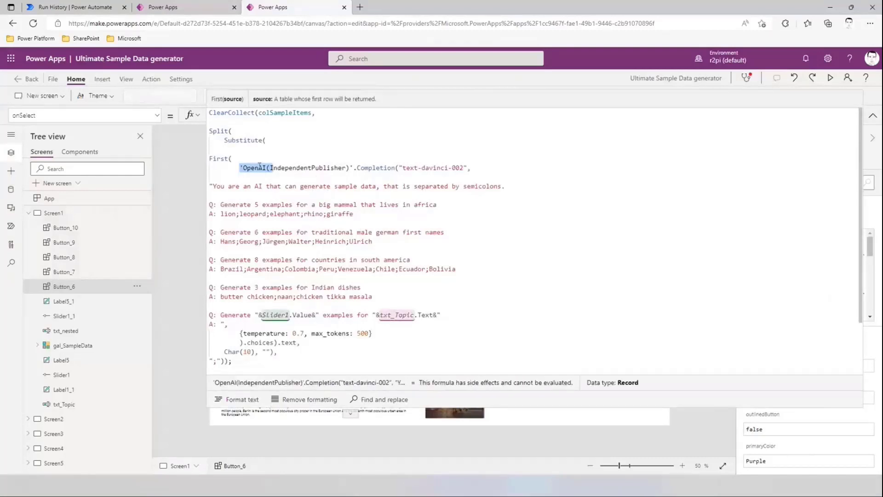
pyautogui.click(352, 169)
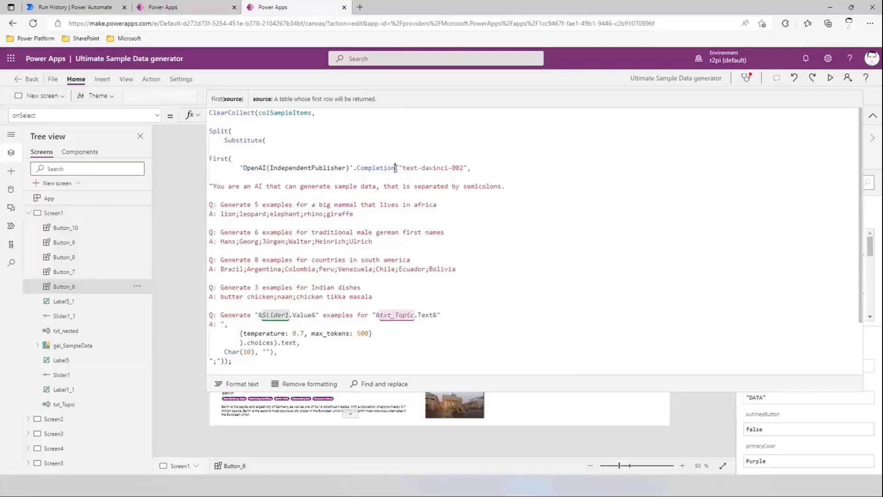
pyautogui.doubleClick(395, 167)
pyautogui.moveTo(399, 167); pyautogui.dragTo(468, 167)
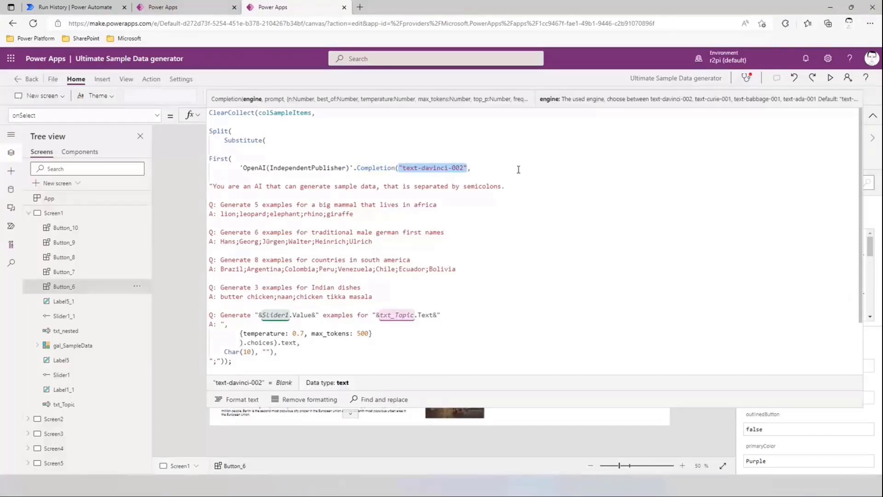
pyautogui.scroll(-1, 506, 170)
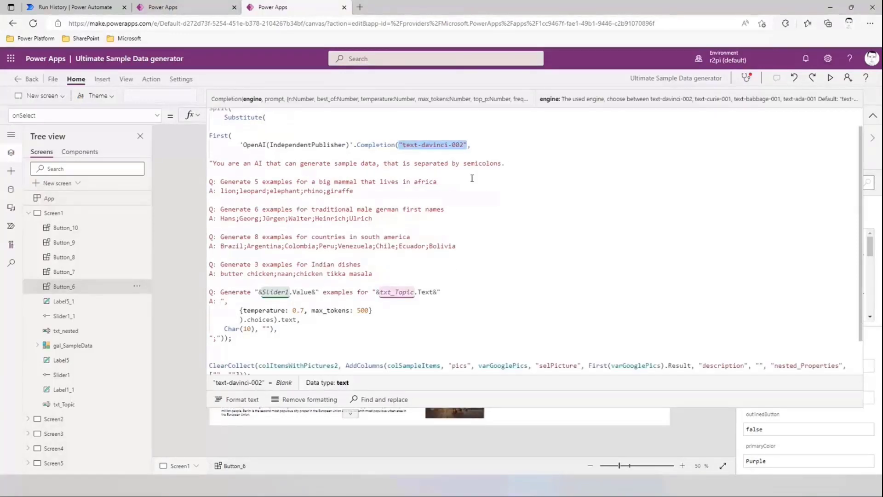
pyautogui.click(216, 163)
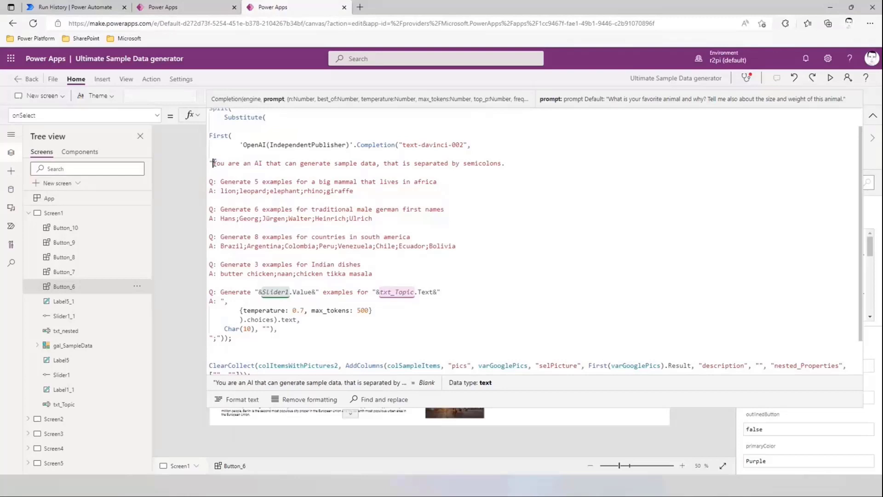
pyautogui.moveTo(213, 163); pyautogui.dragTo(508, 165)
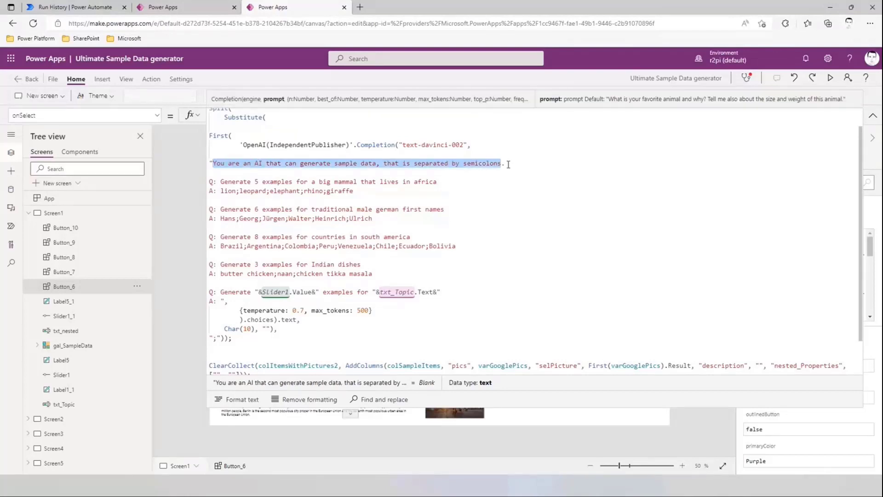
pyautogui.moveTo(372, 273); pyautogui.dragTo(210, 176)
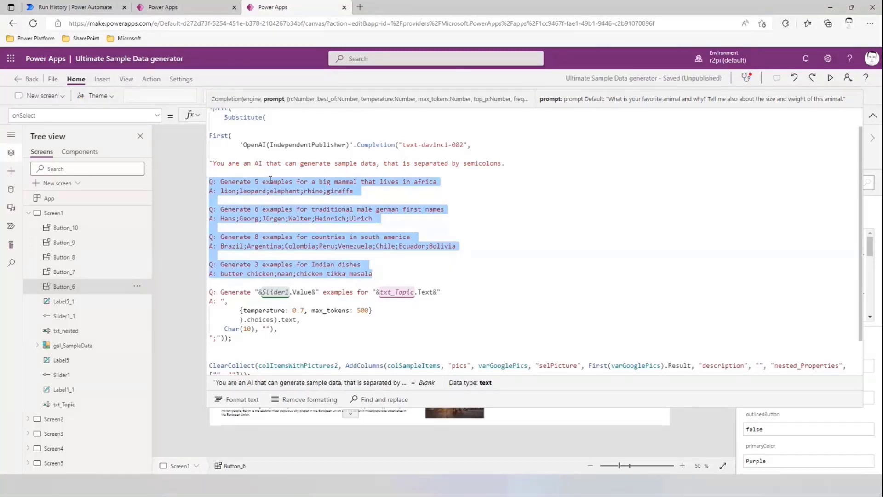
# - Highlight the semicolon separators in the examples and the prompt's wording about semicolons
pyautogui.click(343, 188)
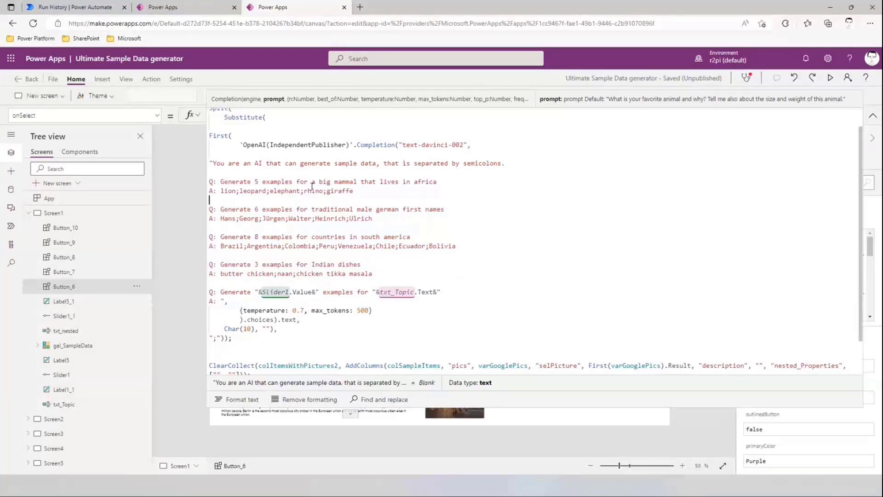
pyautogui.doubleClick(238, 193)
pyautogui.click(445, 164)
pyautogui.moveTo(445, 164); pyautogui.dragTo(502, 163)
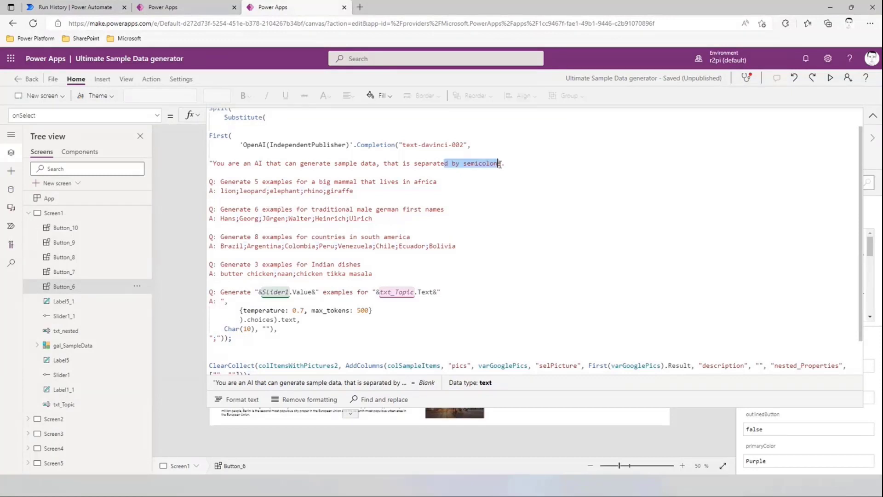
pyautogui.hotkey('shift', 'Left')
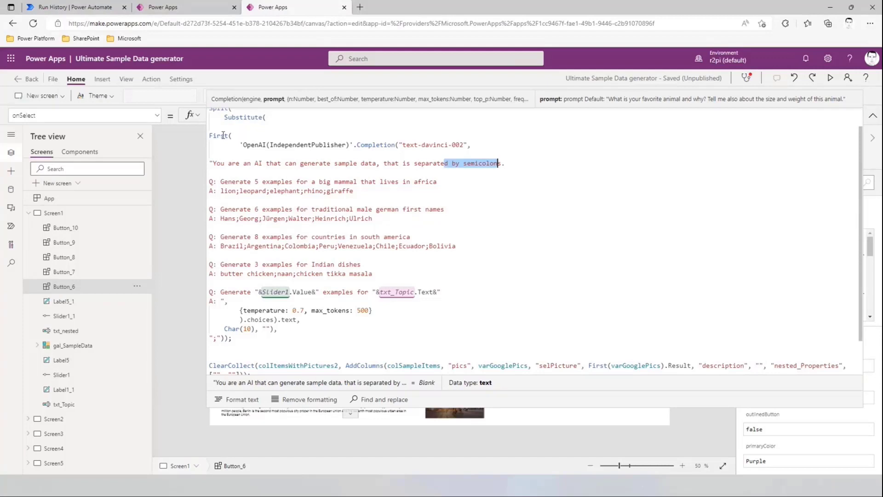
# - Highlight First, choices, text, Split and colSampleItems to show how the reply becomes a collection
pyautogui.moveTo(232, 135); pyautogui.dragTo(209, 135)
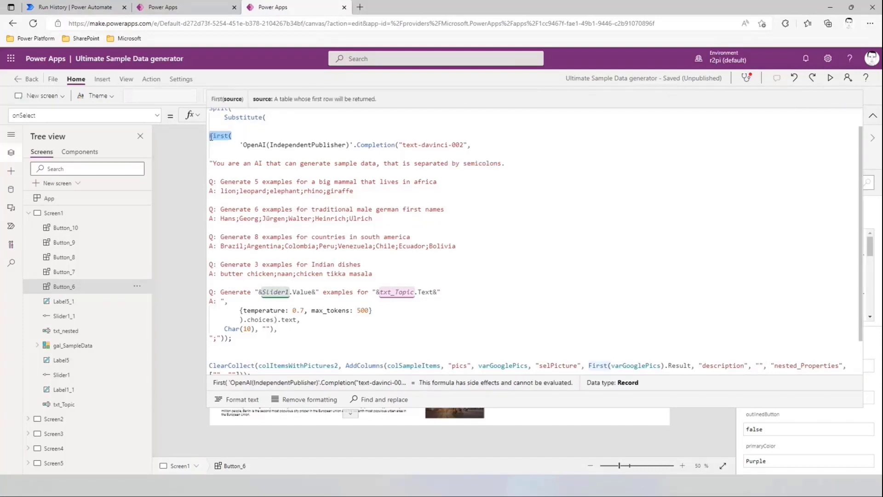
pyautogui.doubleClick(249, 319)
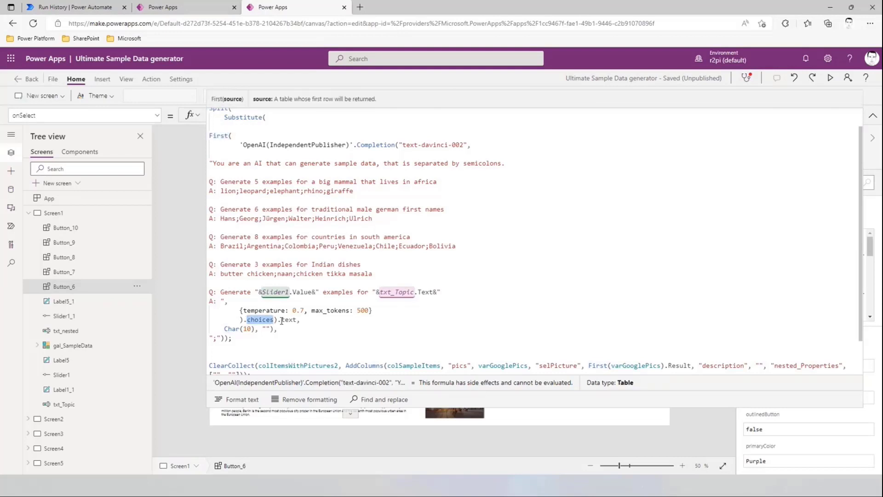
pyautogui.doubleClick(283, 320)
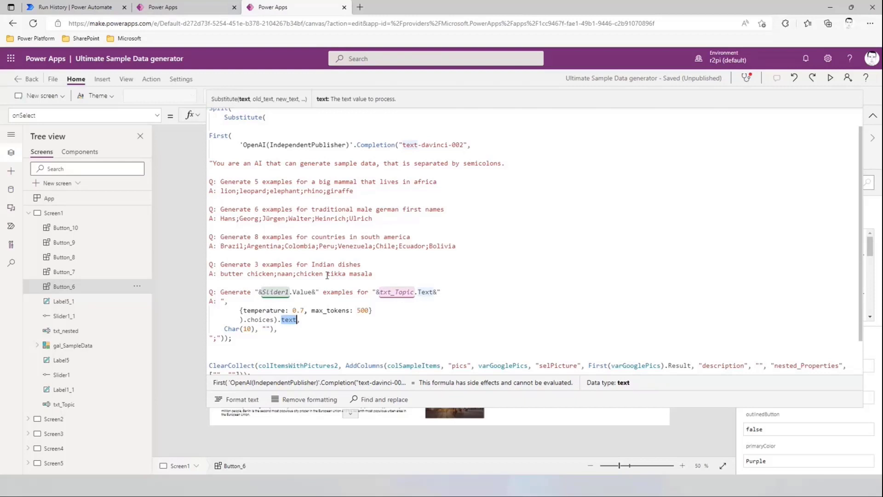
pyautogui.scroll(1, 239, 131)
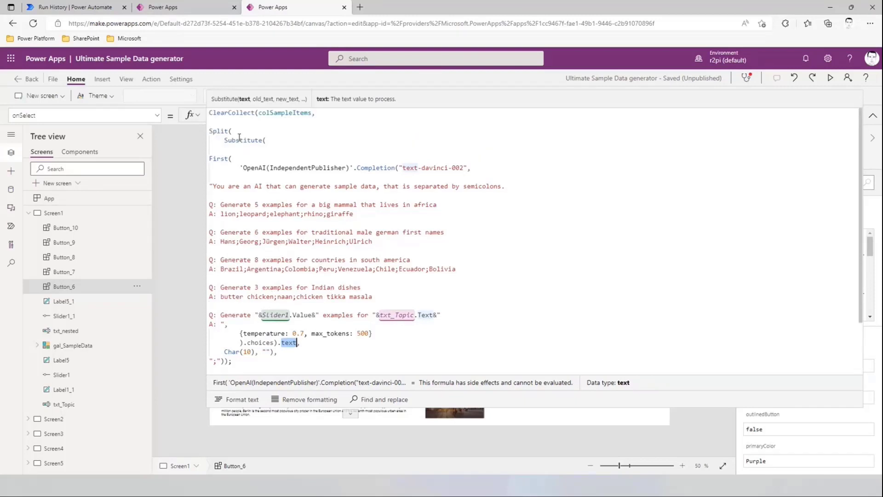
pyautogui.click(236, 133)
pyautogui.scroll(-2, 225, 322)
pyautogui.click(221, 315)
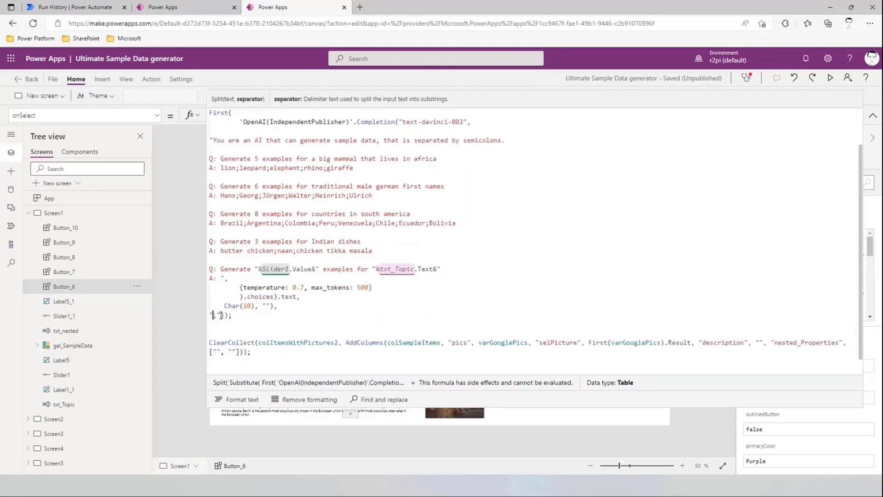
pyautogui.scroll(2, 255, 280)
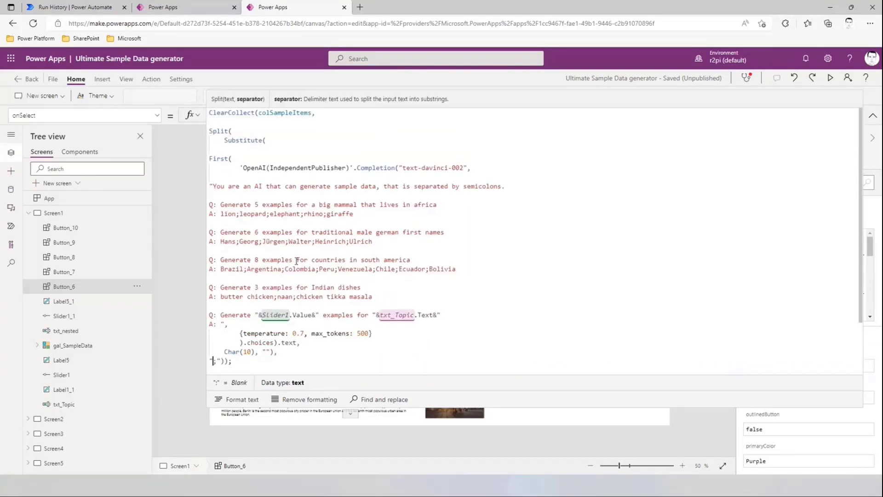
pyautogui.doubleClick(278, 112)
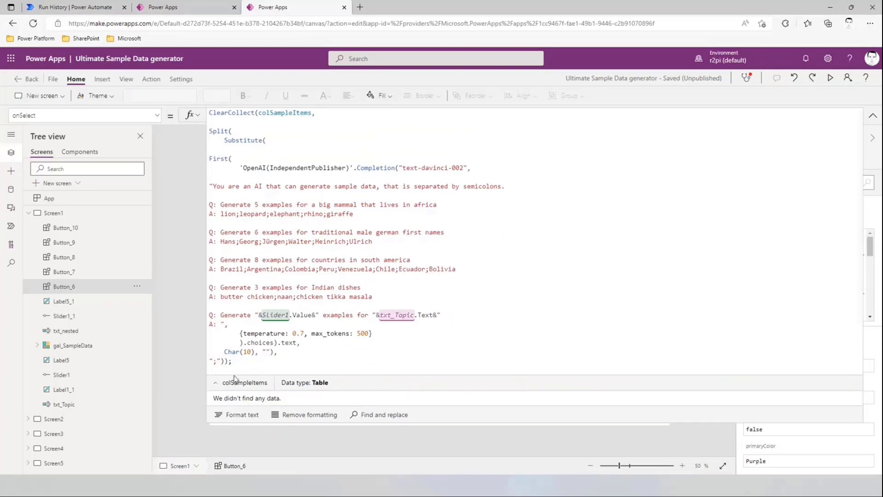
pyautogui.scroll(-1, 339, 289)
pyautogui.scroll(-1, 339, 288)
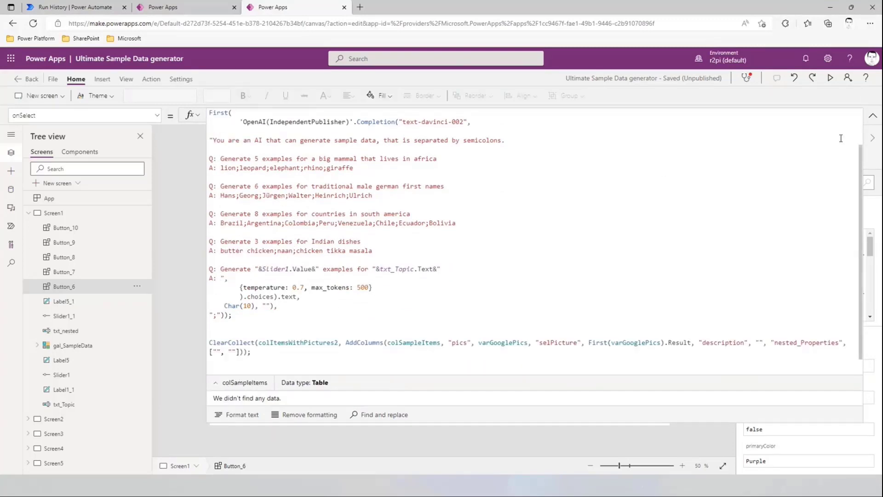
pyautogui.click(872, 115)
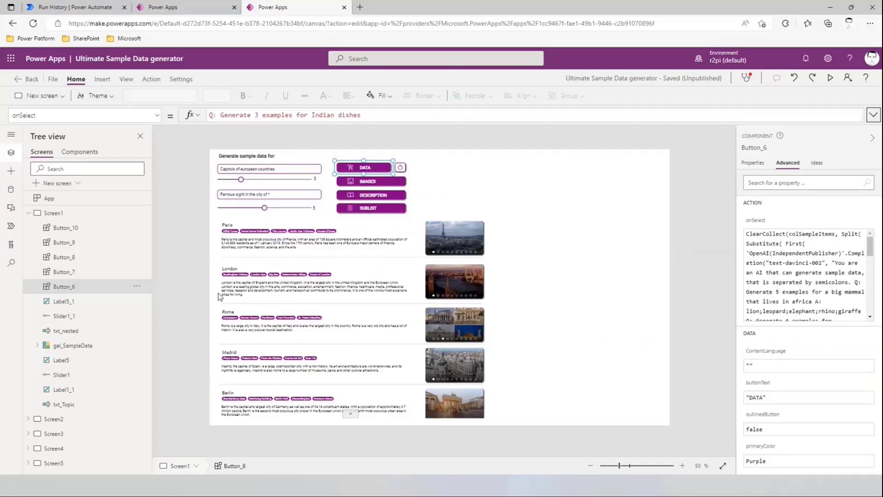
pyautogui.scroll(5, 278, 276)
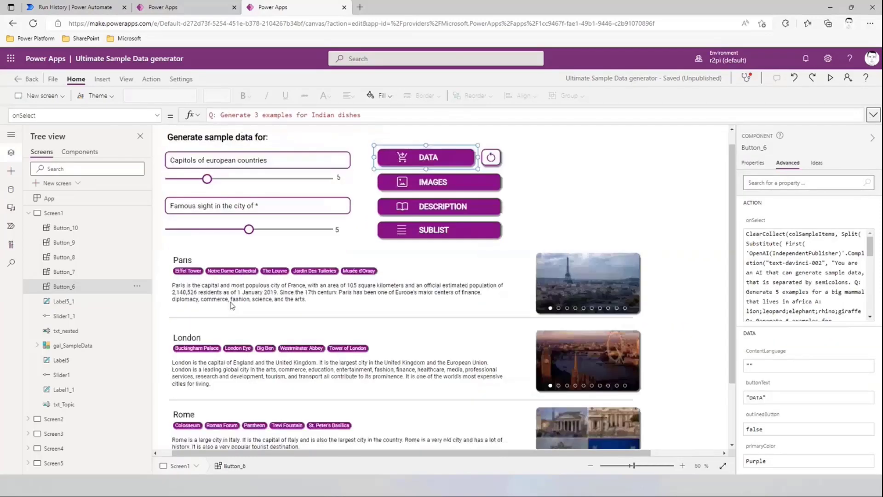
pyautogui.hscroll(-2, 323, 371)
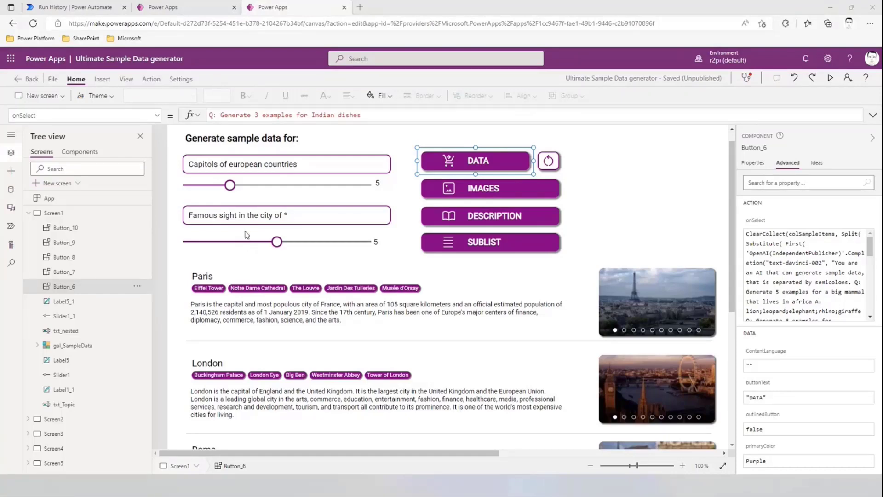
pyautogui.scroll(-5, 242, 235)
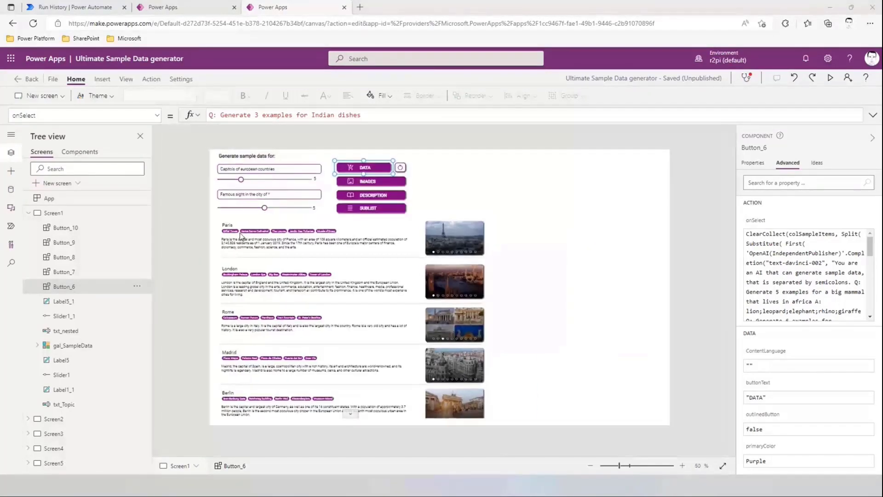
pyautogui.scroll(1, 239, 234)
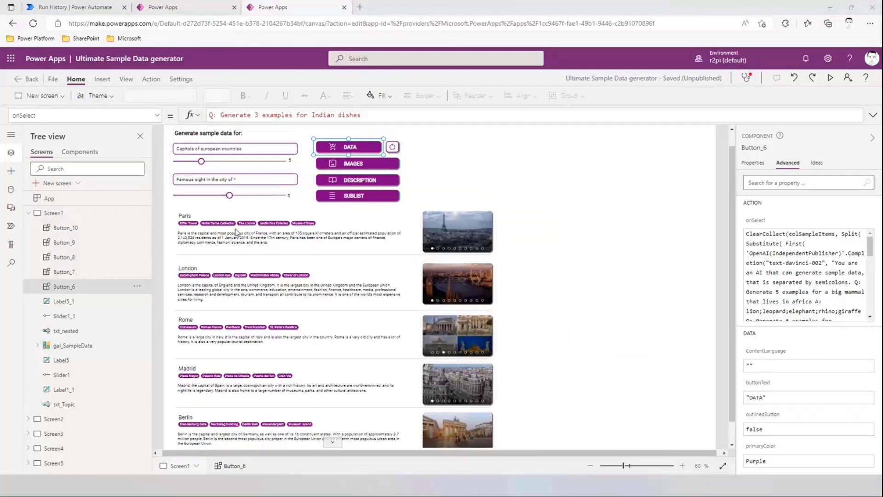